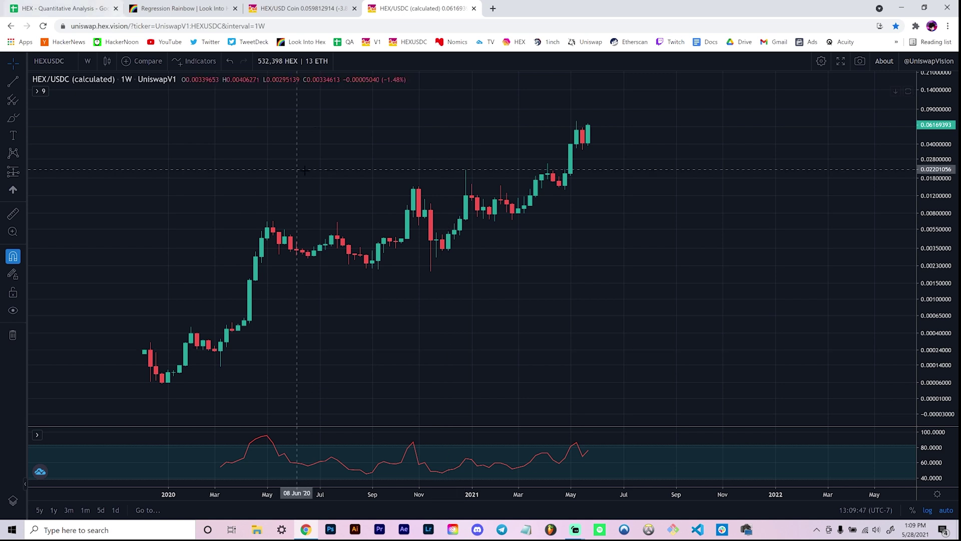
drag(461, 320, 467, 326)
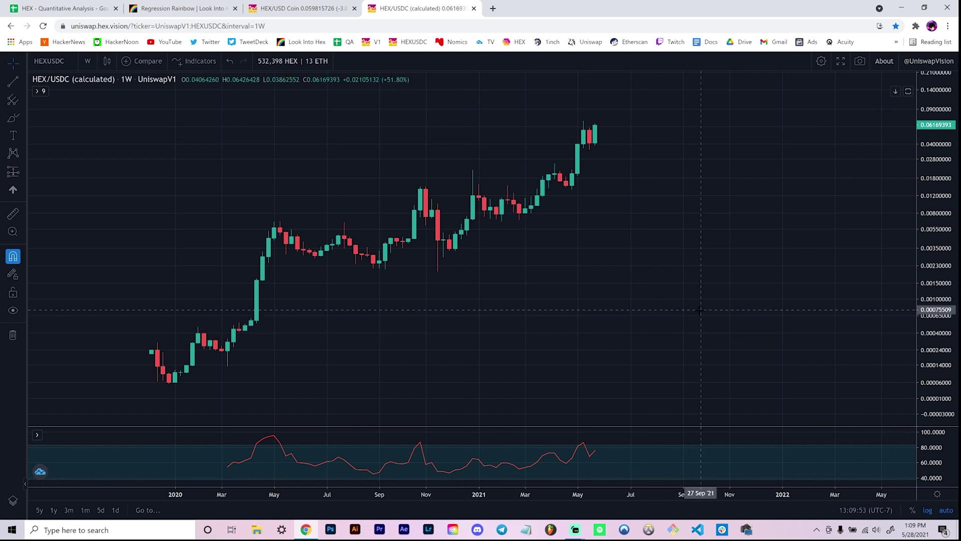
drag(629, 313, 634, 319)
scroll(589, 478, up, 1)
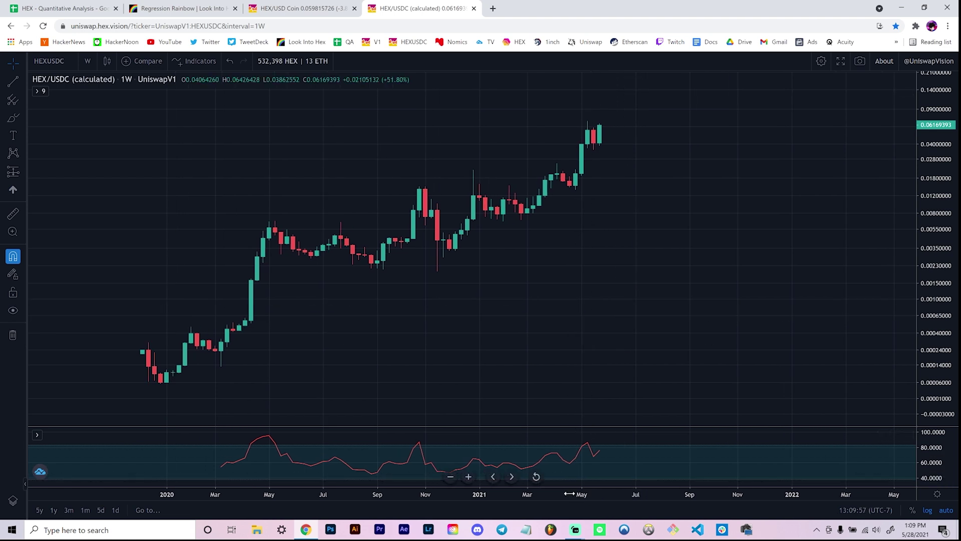
drag(320, 305, 376, 326)
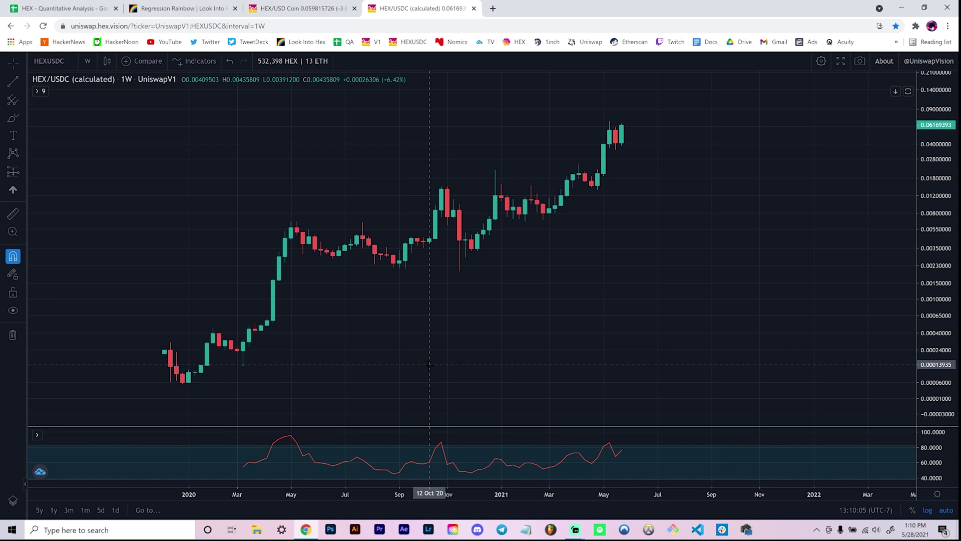
drag(430, 364, 376, 364)
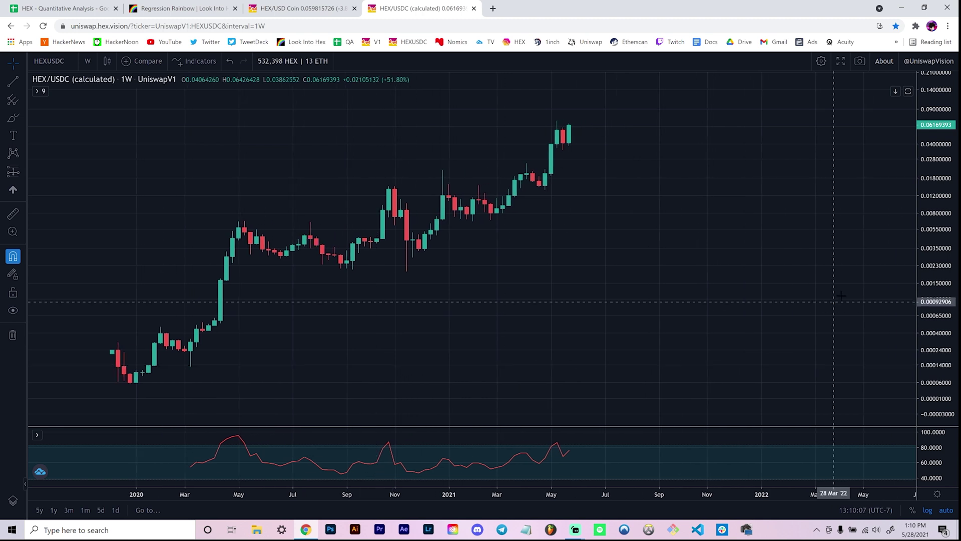
drag(864, 298, 846, 321)
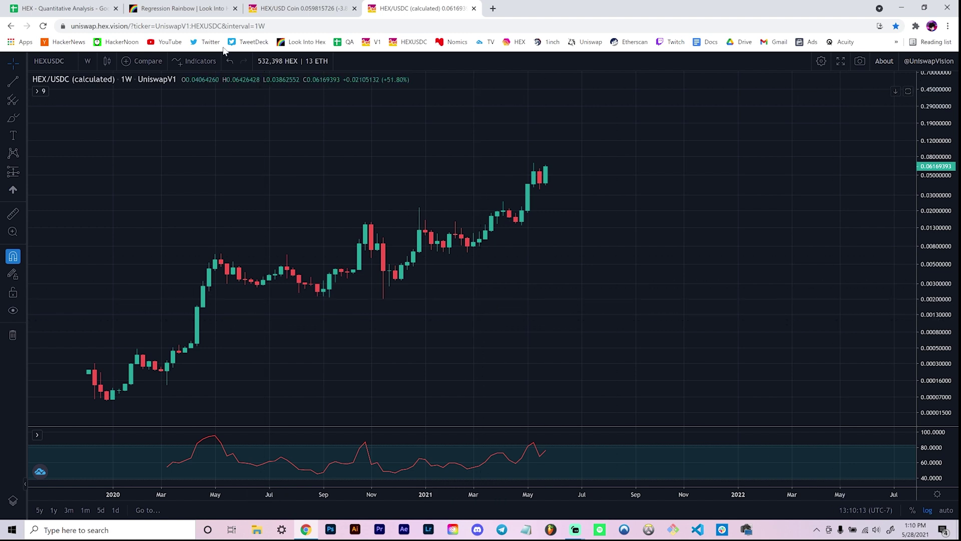
Open the Look Into Hex Regression Rainbow page and examine the linear-scale and log-scale rainbow charts.
click(196, 6)
scroll(280, 173, up, 10)
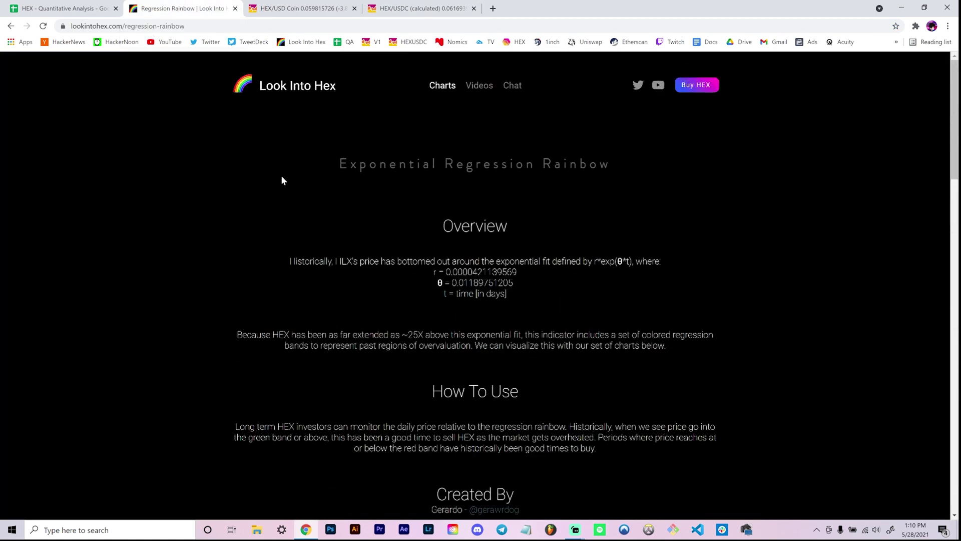
scroll(282, 177, down, 8)
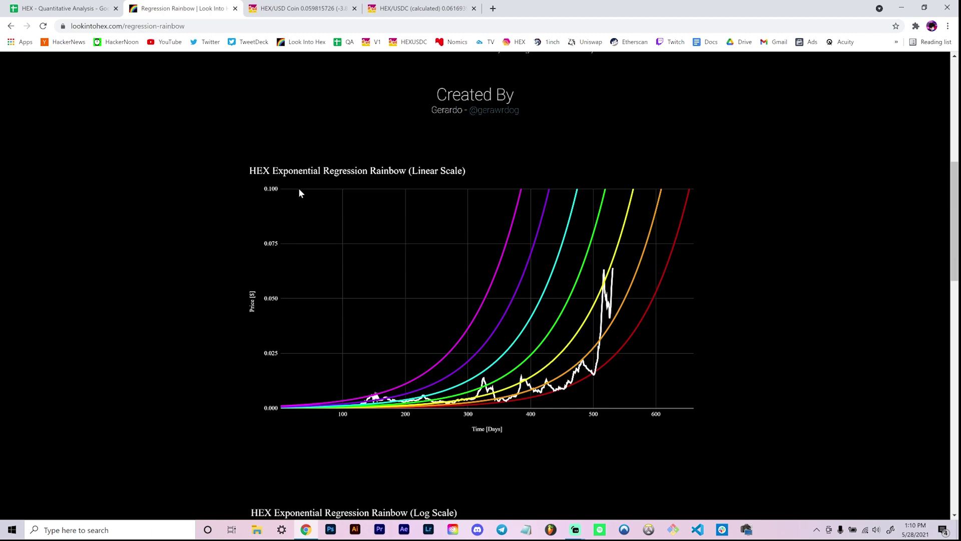
scroll(513, 251, down, 6)
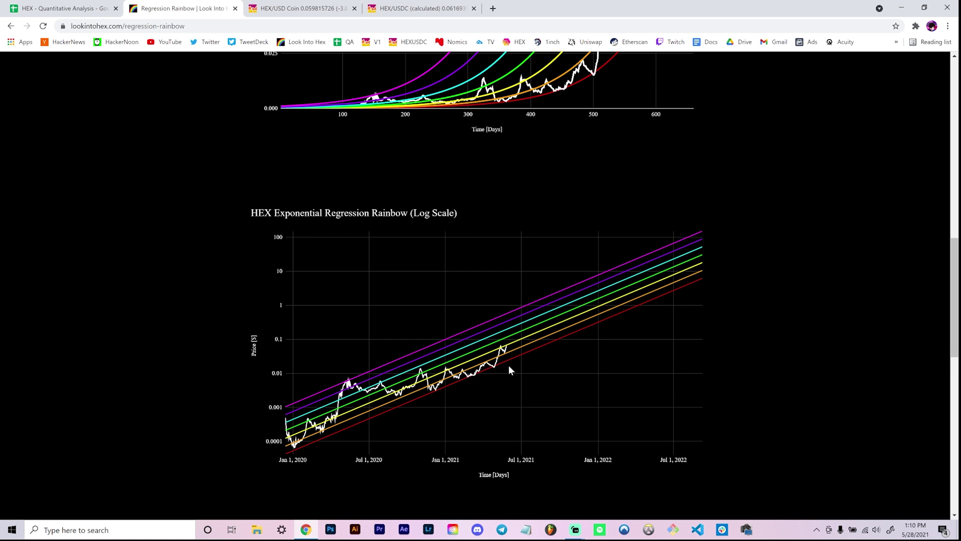
mouse_move(510, 360)
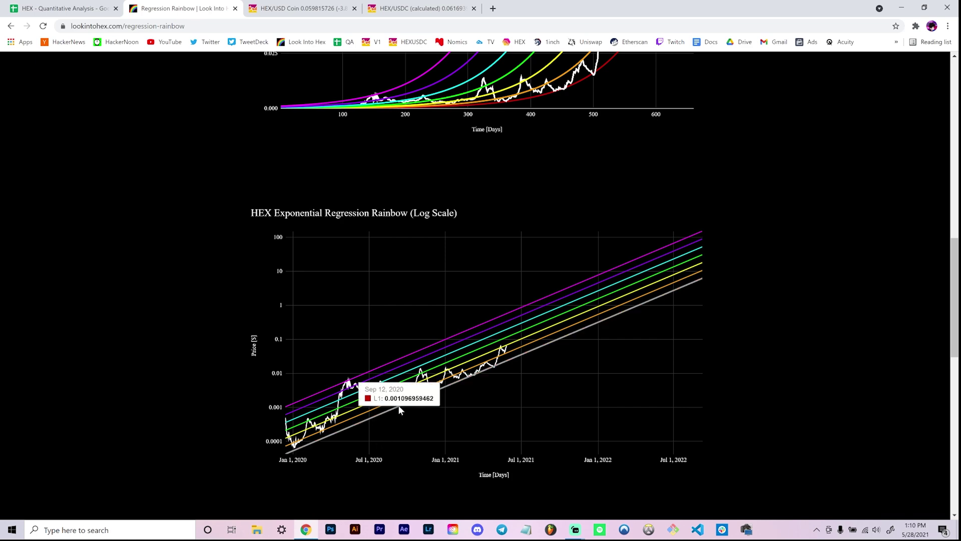
Show the scatter chart on the Exponential Fit sheet of the HEX - Quantitative Analysis spreadsheet at 90% zoom.
click(75, 7)
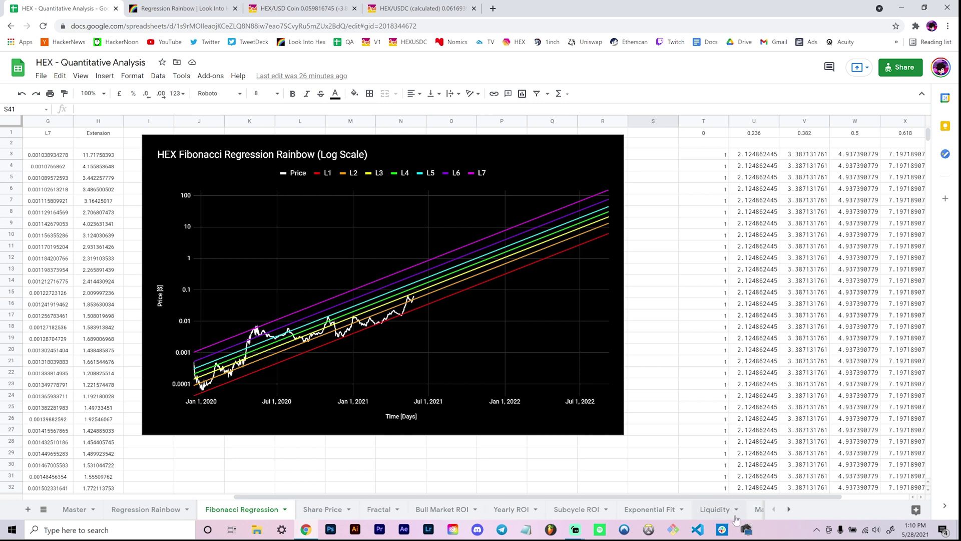
click(789, 509)
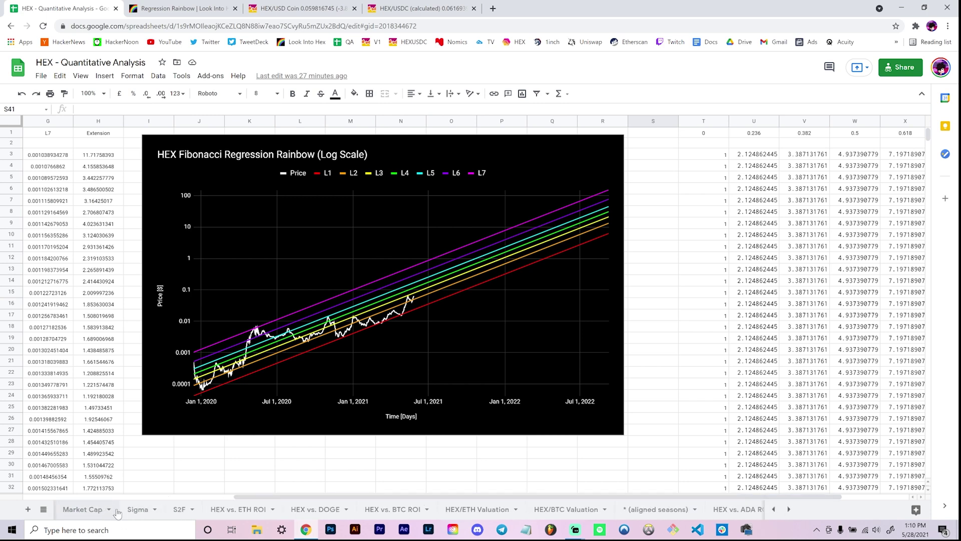
click(773, 509)
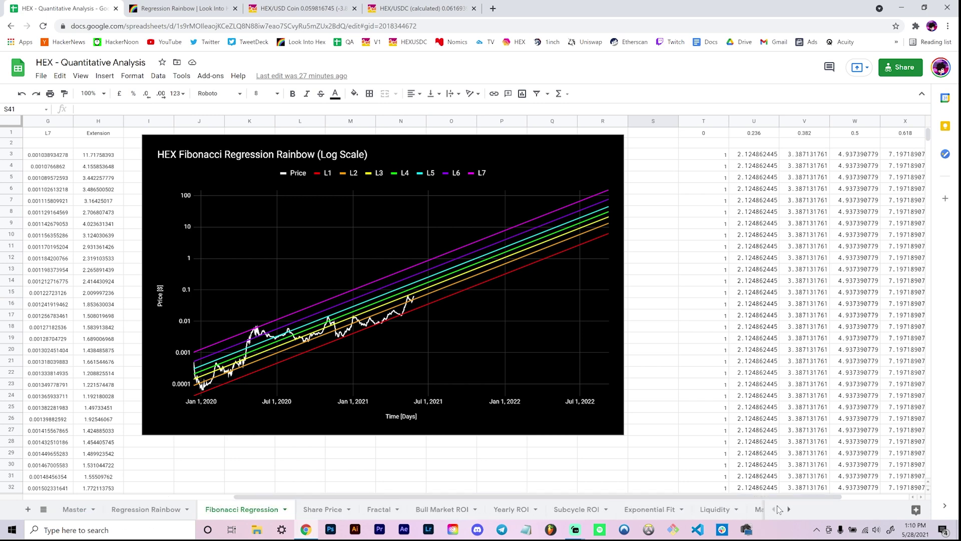
click(638, 511)
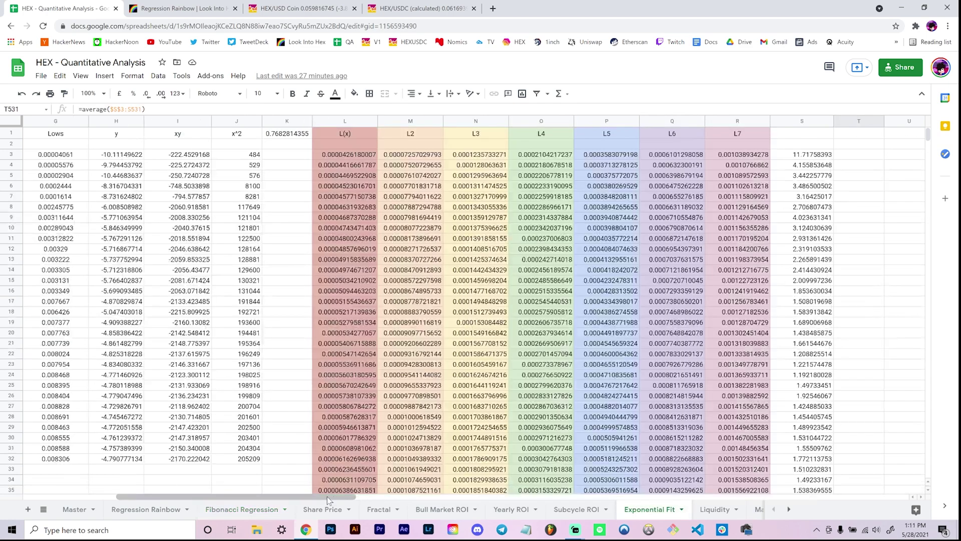
click(510, 498)
drag(511, 497, 562, 497)
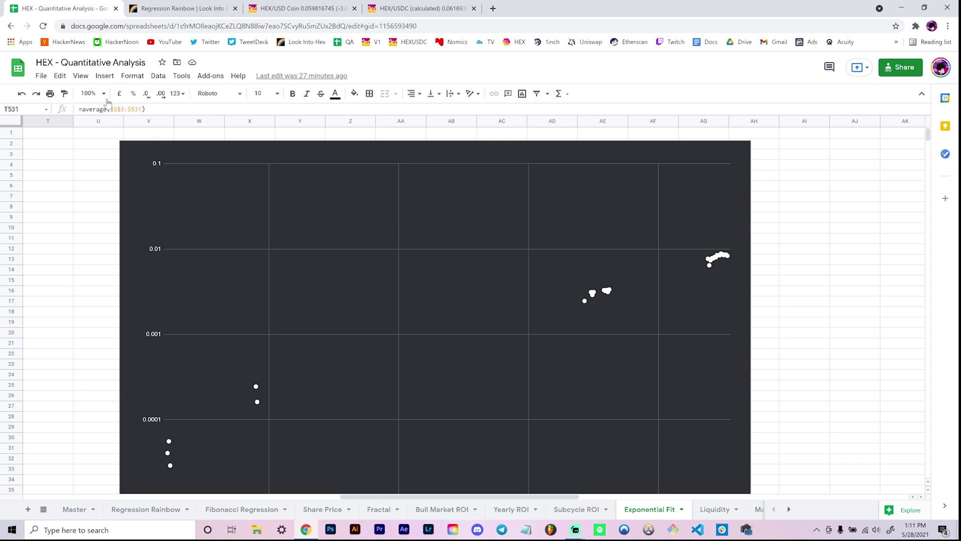
click(89, 93)
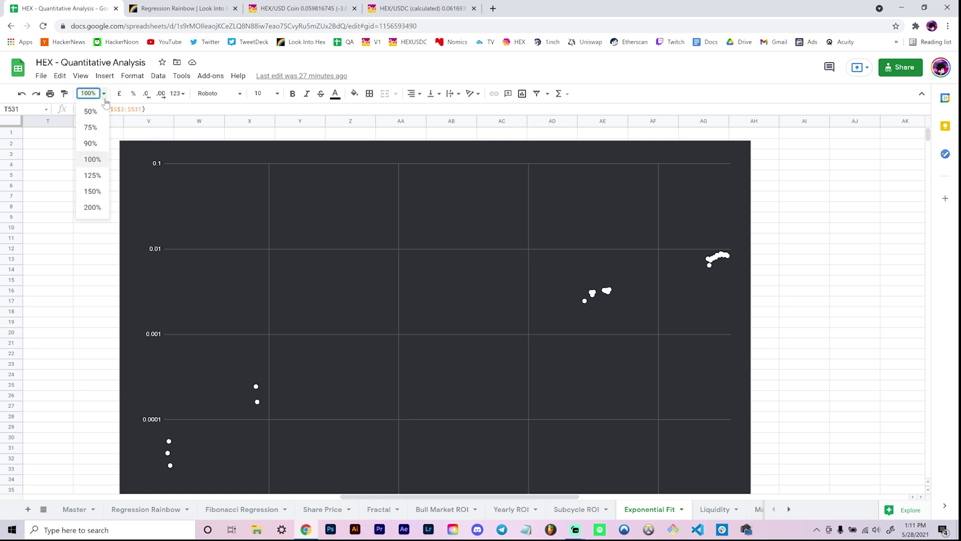
click(91, 143)
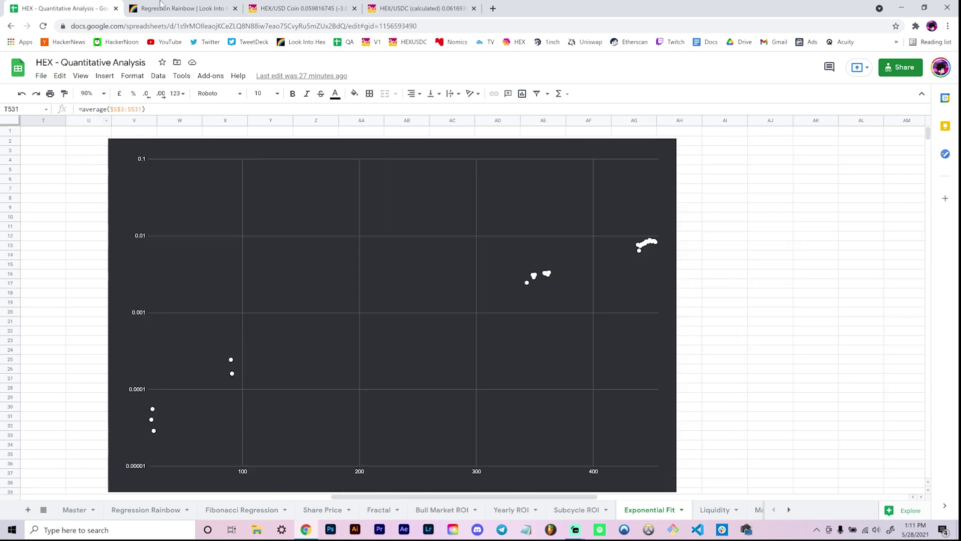
On the weekly HEX/USDC chart, draw an extended trend line from the 06 Jan '20 low through the 01 Mar '21 low.
click(421, 8)
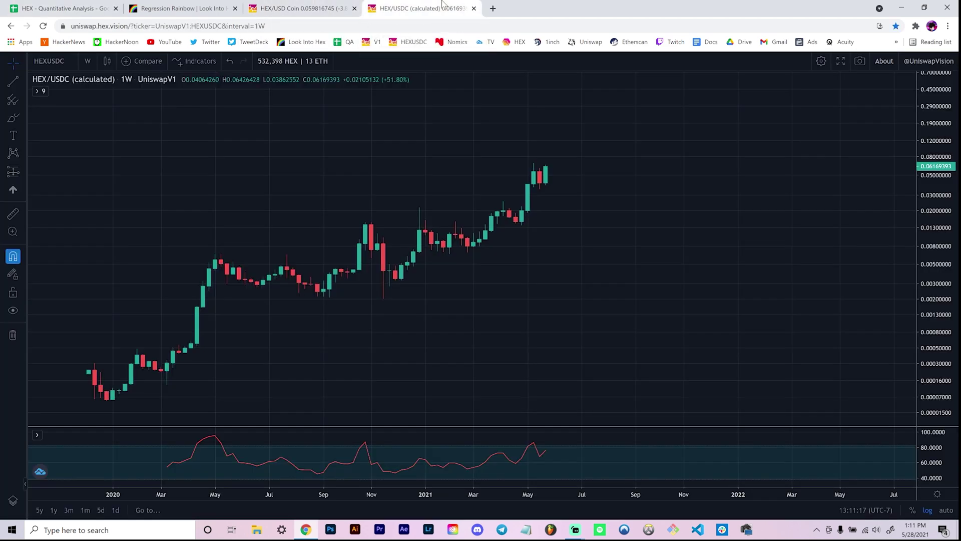
key(alt+t)
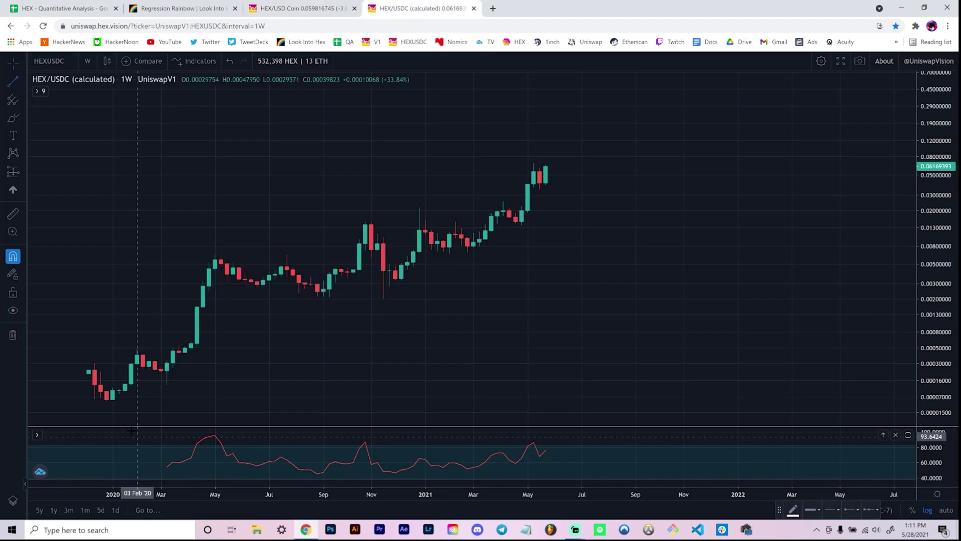
click(116, 399)
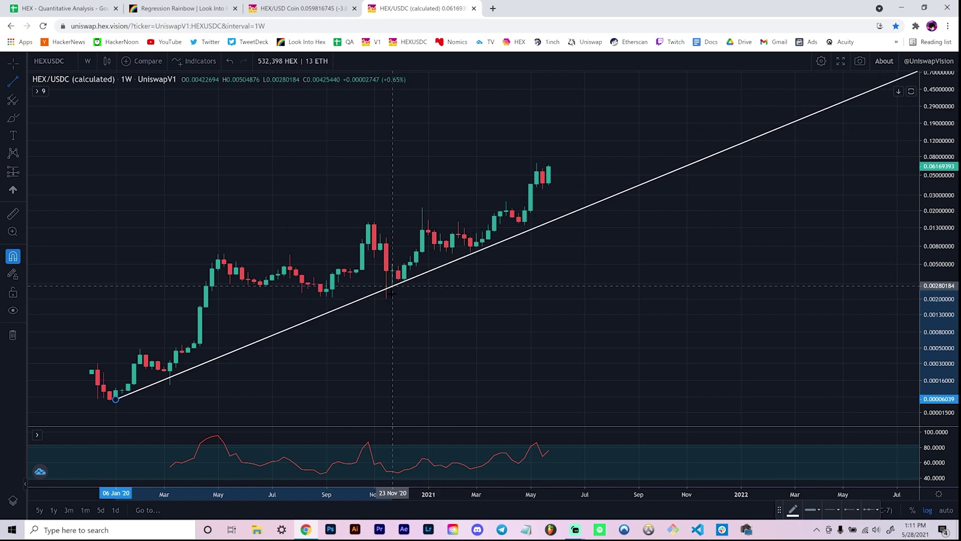
click(477, 249)
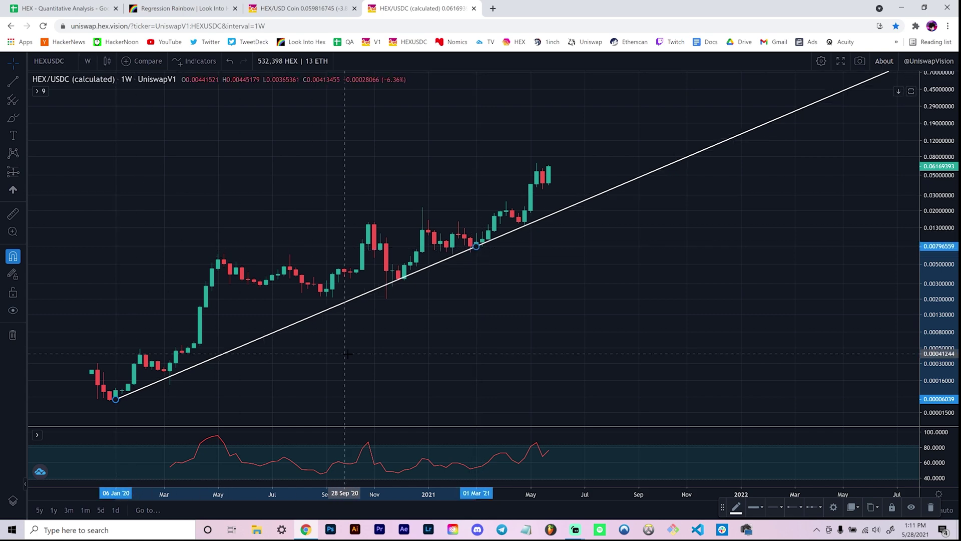
Circle the four price lows along the trend line in yellow with the Brush: January 2020, March 2020, late November 2020 and March 2021.
drag(365, 351, 420, 355)
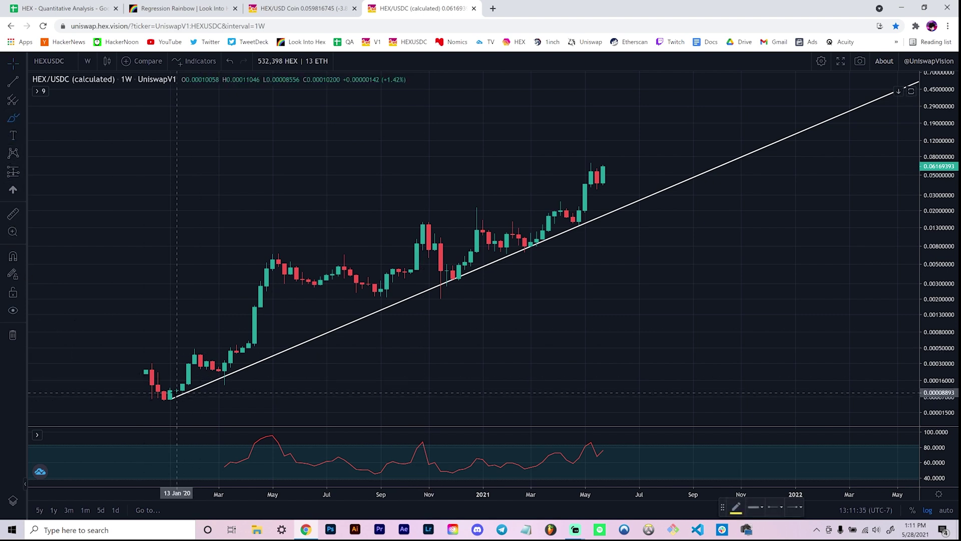
click(172, 397)
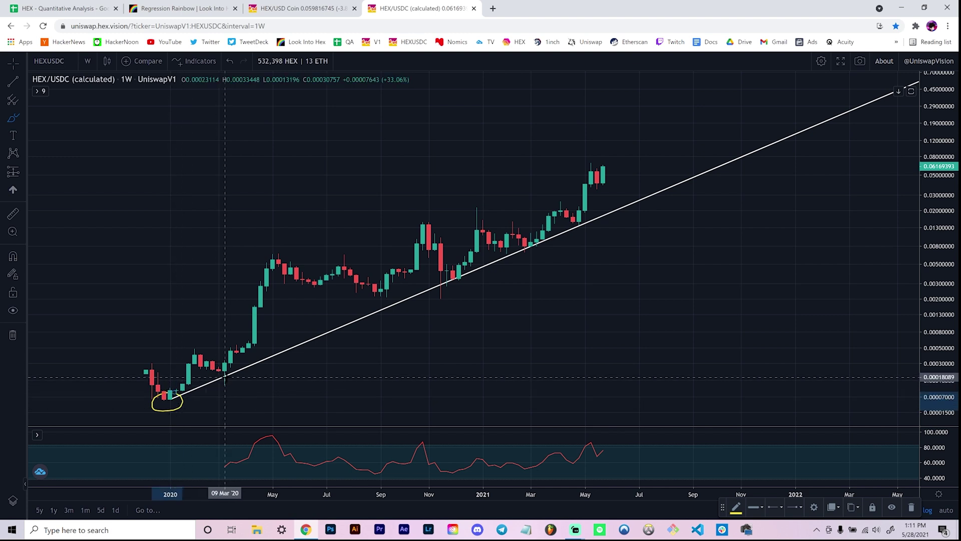
mouse_move(220, 369)
mouse_down()
mouse_move(214, 386)
mouse_move(224, 368)
mouse_up()
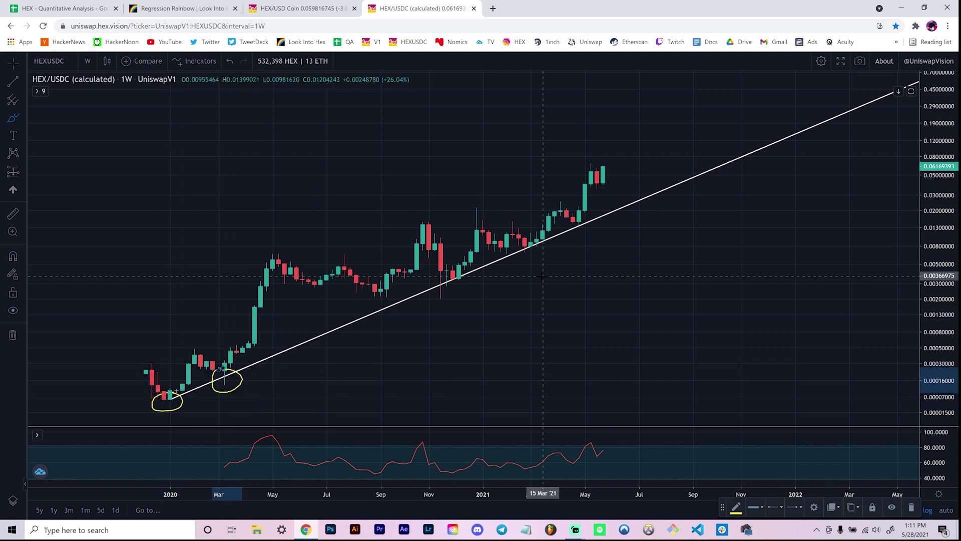
mouse_move(455, 261)
mouse_down()
mouse_move(436, 275)
mouse_move(471, 283)
mouse_move(458, 265)
mouse_up()
mouse_move(538, 240)
mouse_down()
mouse_move(515, 247)
mouse_move(543, 255)
mouse_move(551, 243)
mouse_move(538, 229)
mouse_move(525, 234)
mouse_up()
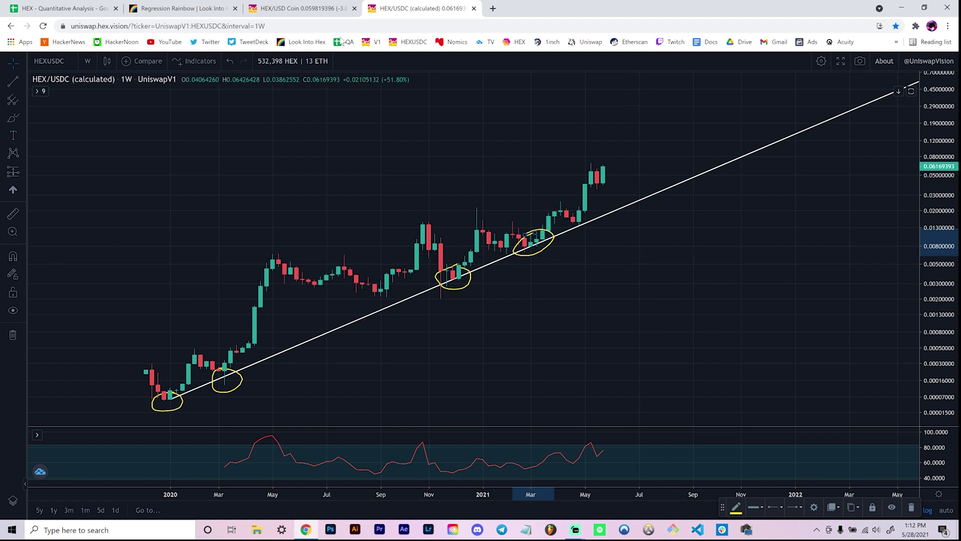
drag(645, 270, 665, 303)
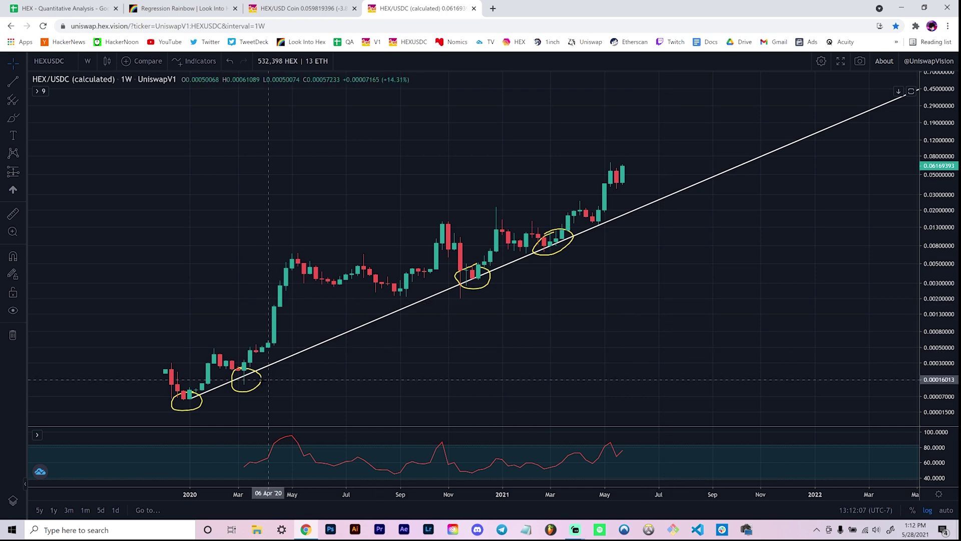
Return to the Regression Rainbow page and compare its linear-scale and log-scale charts.
click(192, 4)
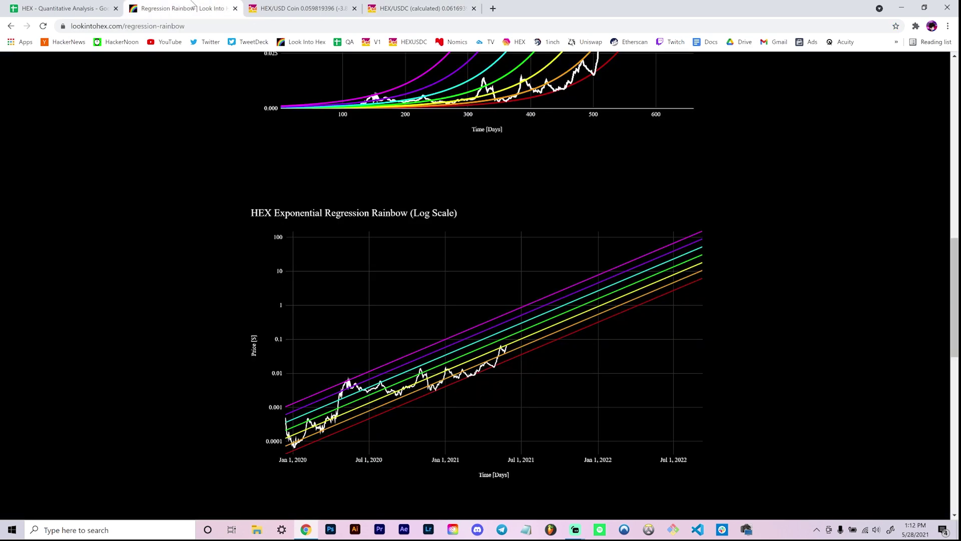
scroll(406, 164, up, 6)
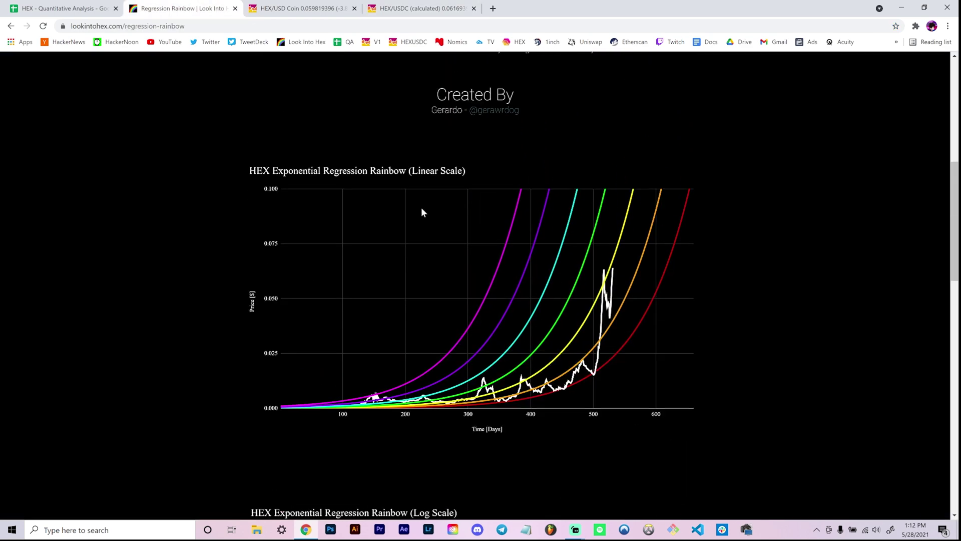
scroll(403, 253, down, 7)
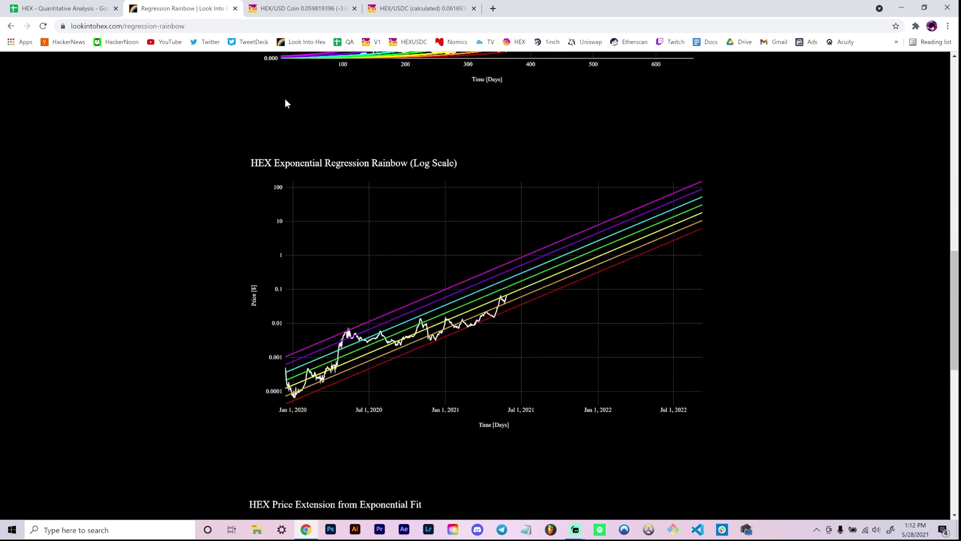
Review the lows scatter plot, HEX Price vs. Time and Exponential Regression charts on the spreadsheet's Exponential Fit sheet.
click(300, 5)
click(65, 8)
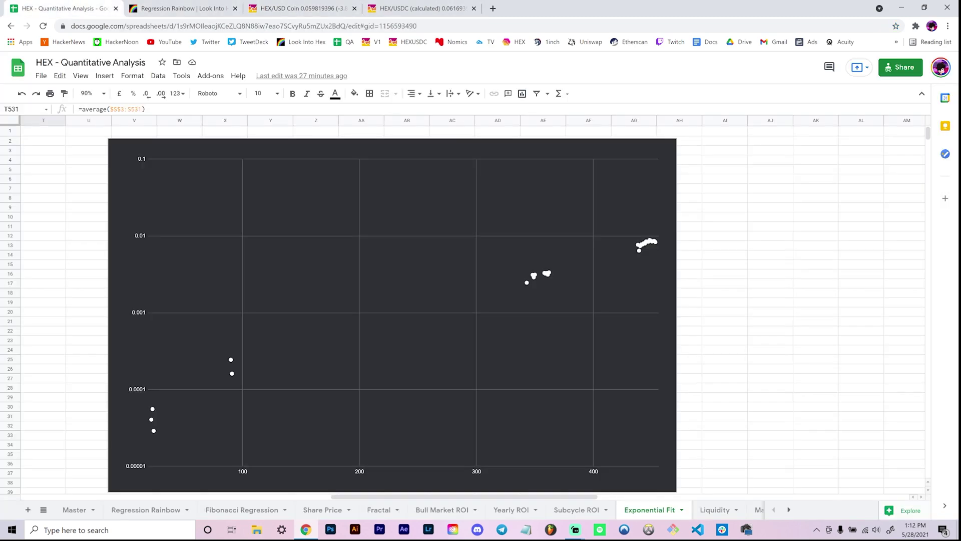
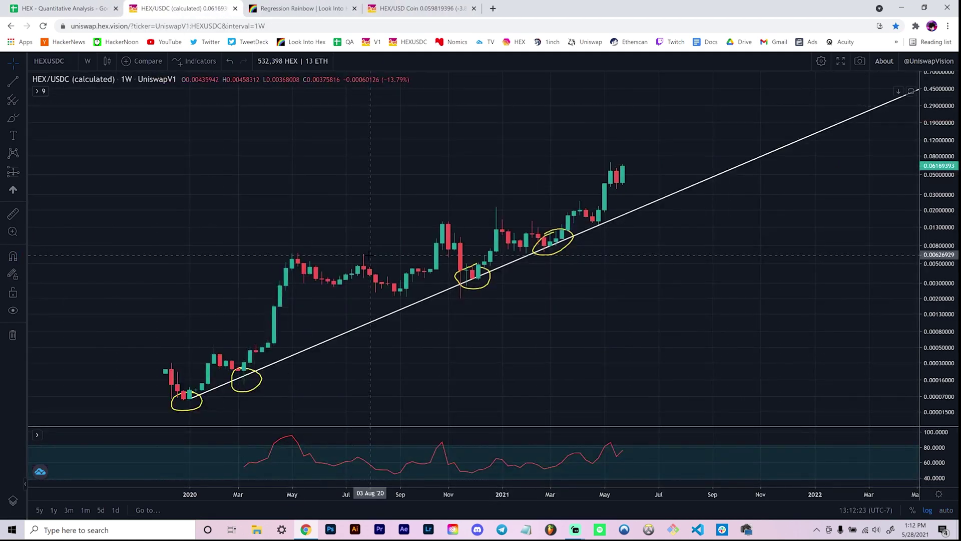
click(89, 4)
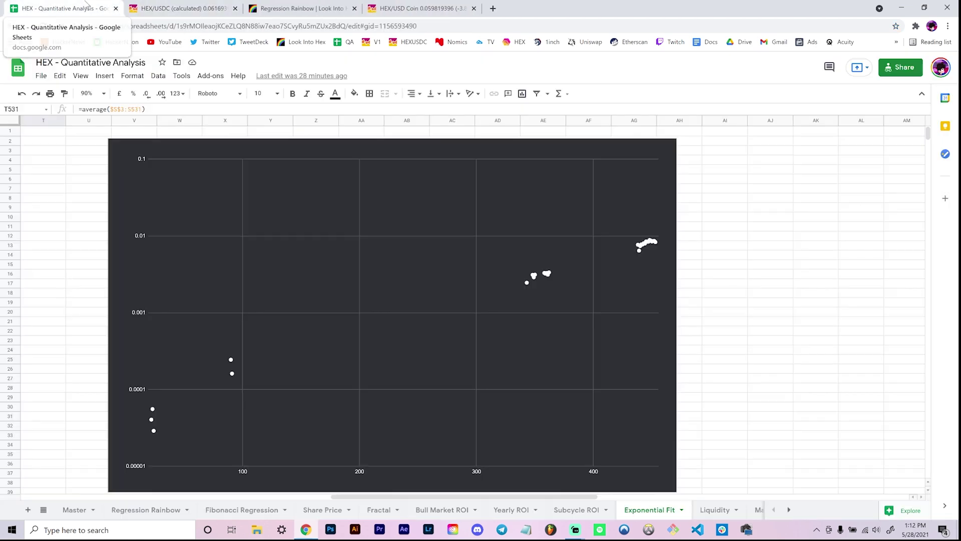
scroll(424, 224, down, 5)
scroll(425, 230, up, 3)
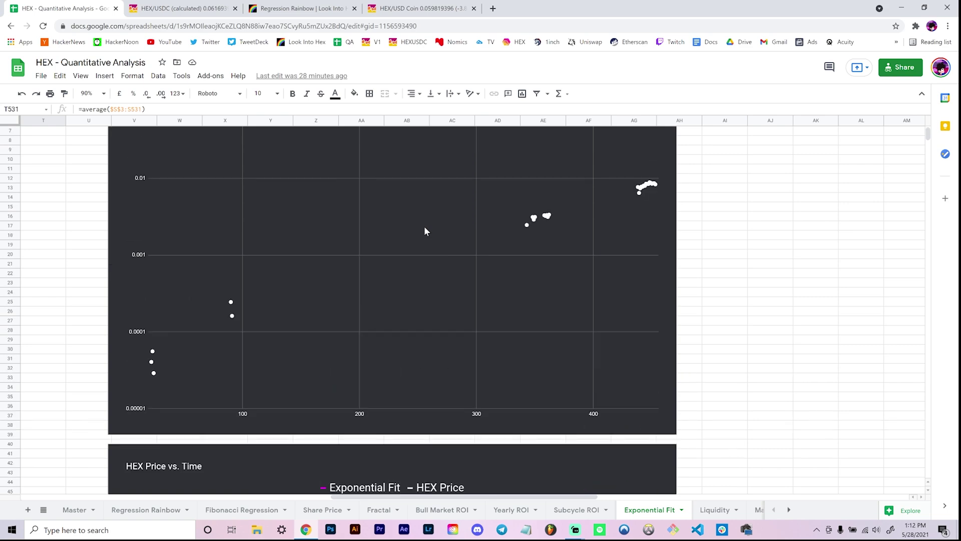
scroll(567, 291, down, 6)
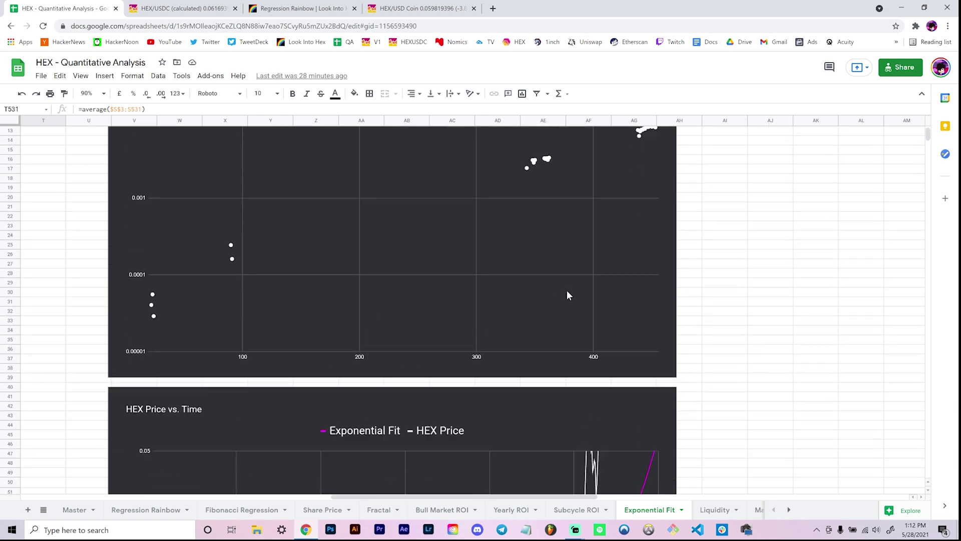
scroll(567, 290, down, 6)
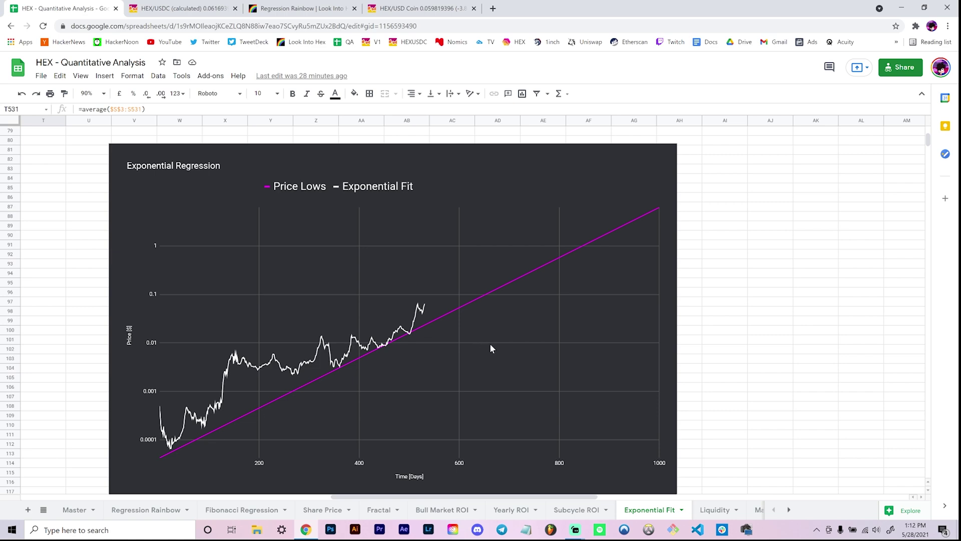
scroll(410, 335, up, 5)
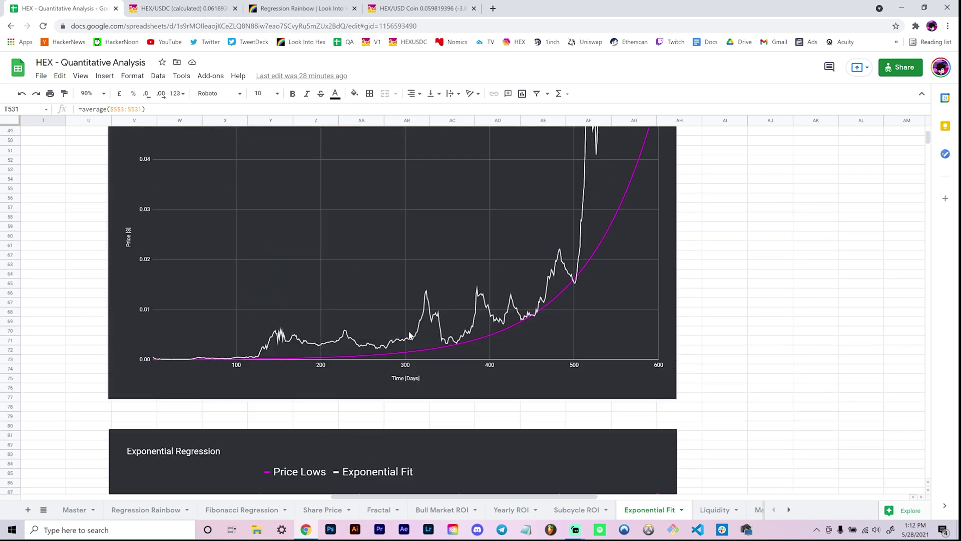
Compare the sheet's HEX Price vs. Time and Exponential Regression charts with the log-scale rainbow on the Regression Rainbow page.
scroll(410, 334, up, 2)
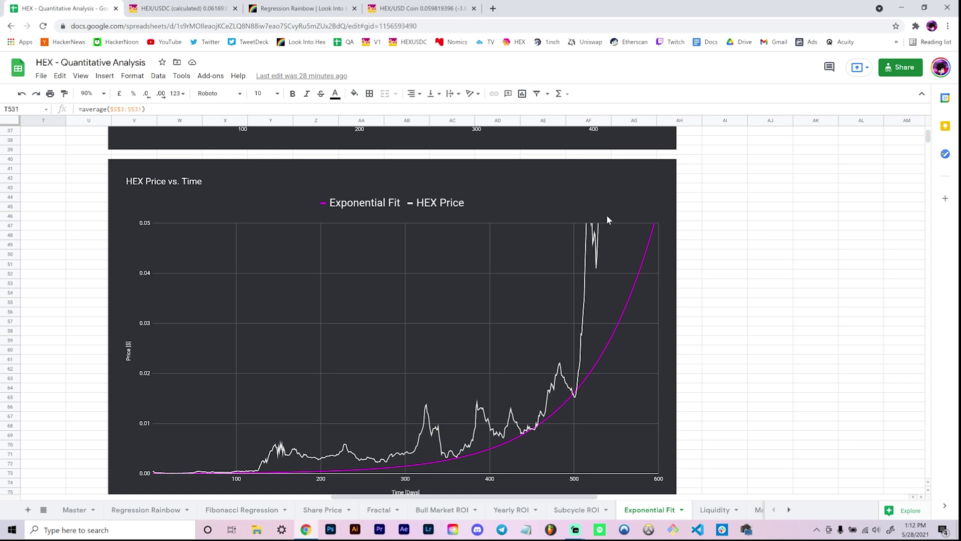
scroll(605, 219, down, 1)
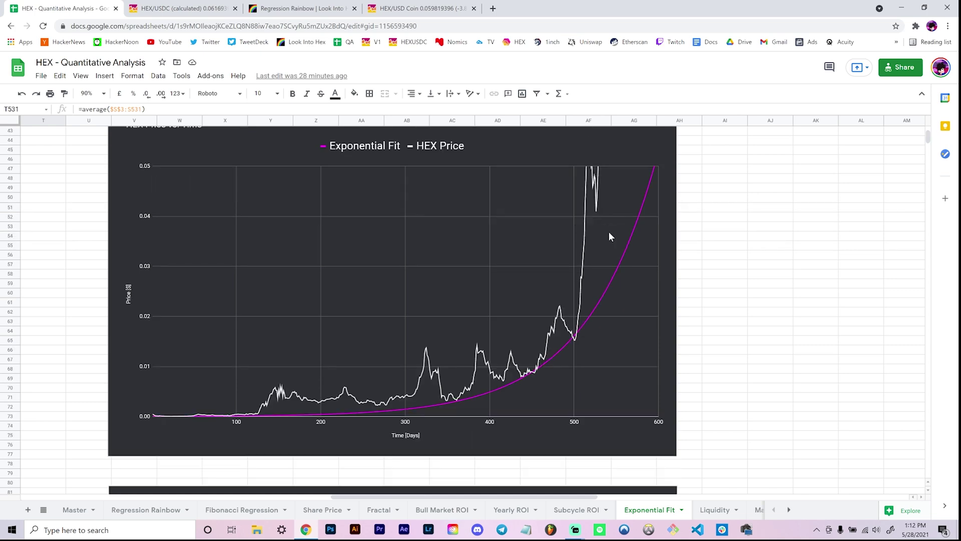
scroll(603, 234, down, 7)
scroll(601, 233, up, 1)
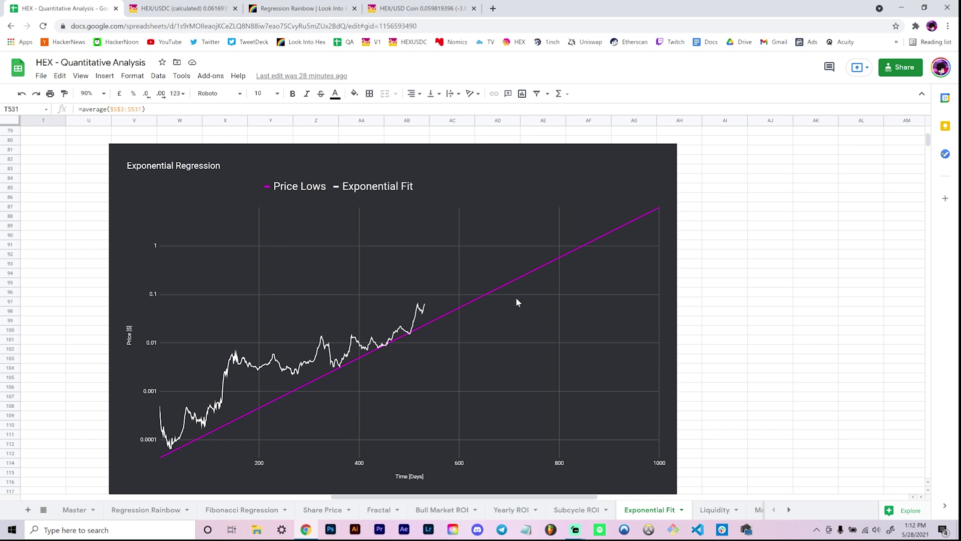
click(316, 9)
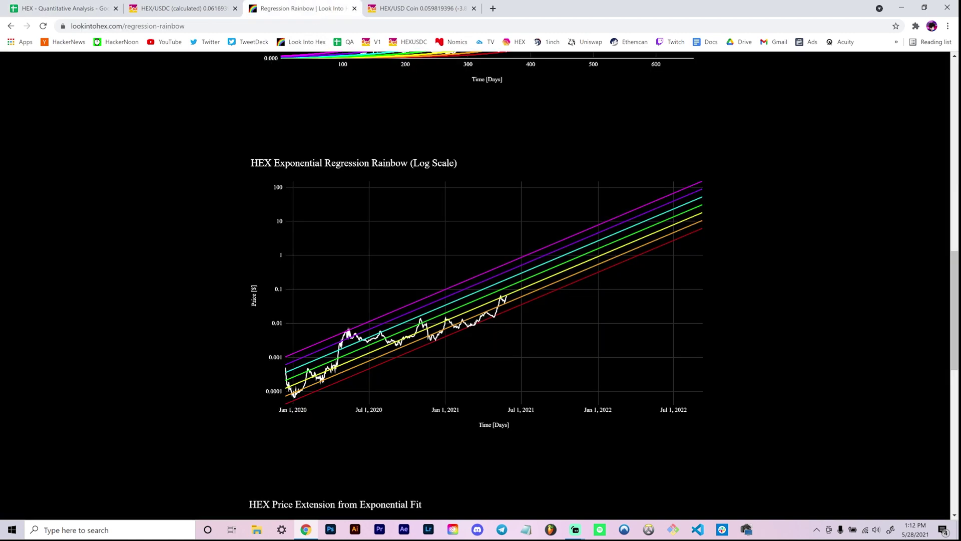
click(63, 9)
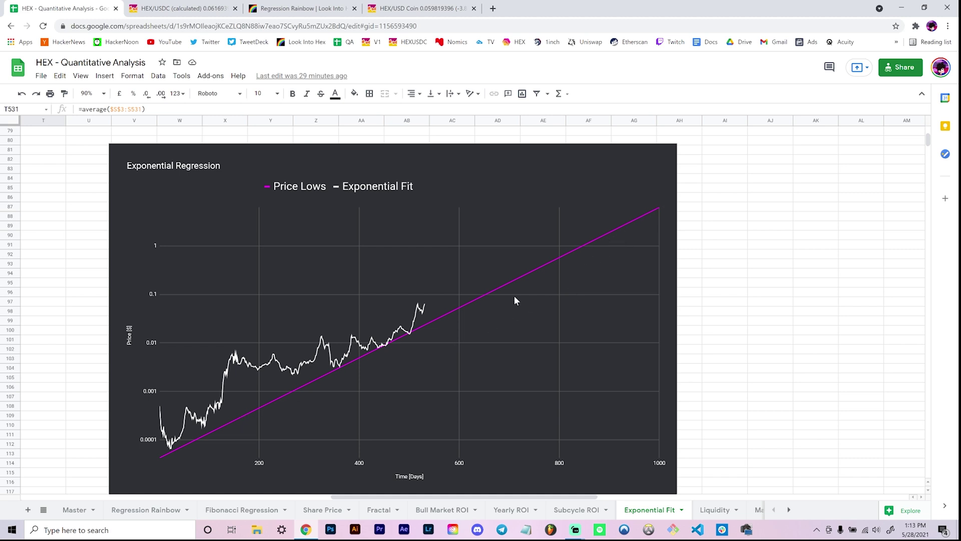
View the Price Extension from Exponential Fit chart, and read the price and fit values at the Exponential Regression chart's first major peak.
scroll(645, 207, down, 8)
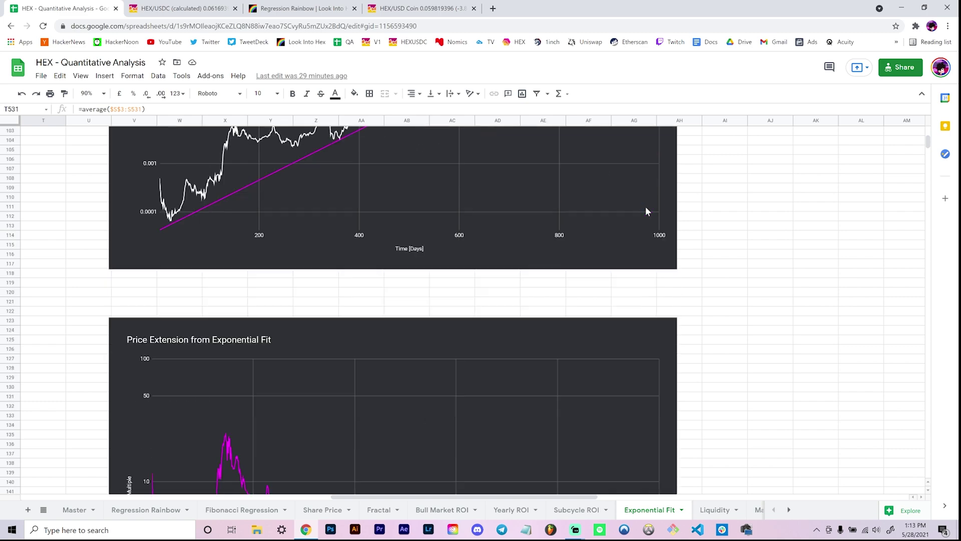
scroll(646, 207, down, 1)
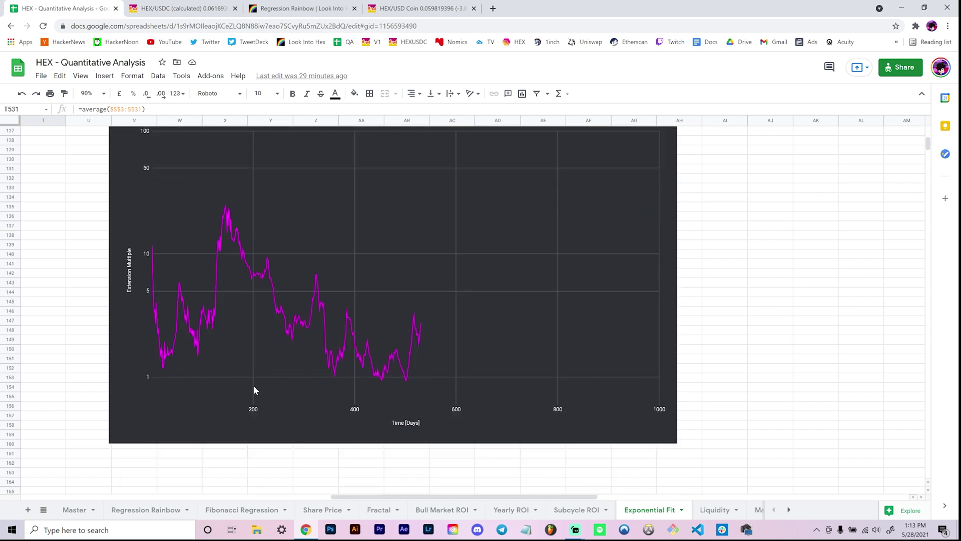
scroll(253, 389, up, 1)
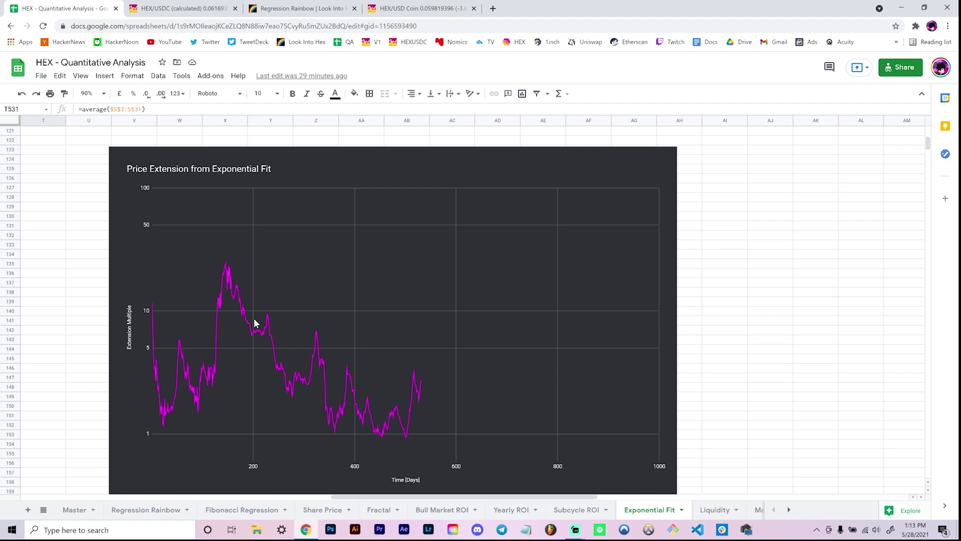
scroll(254, 323, up, 7)
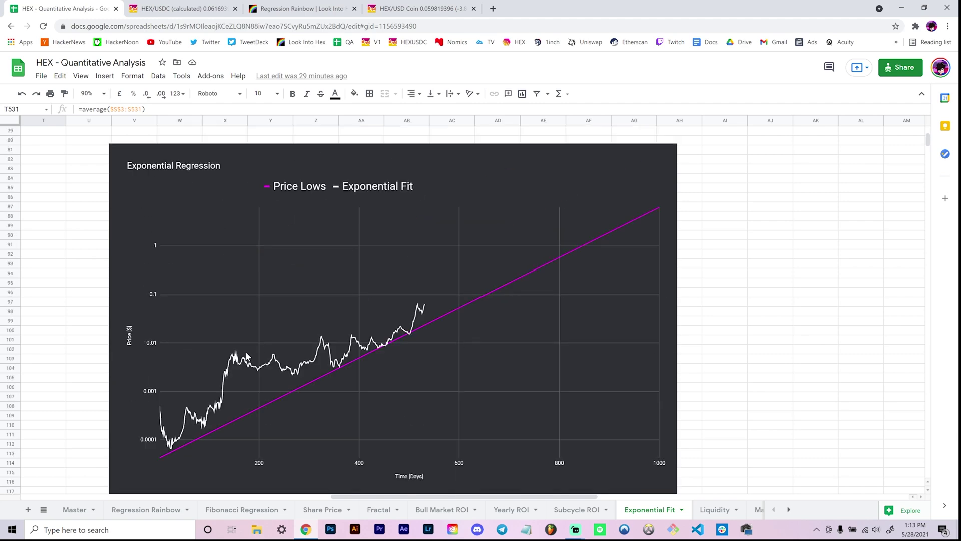
click(246, 356)
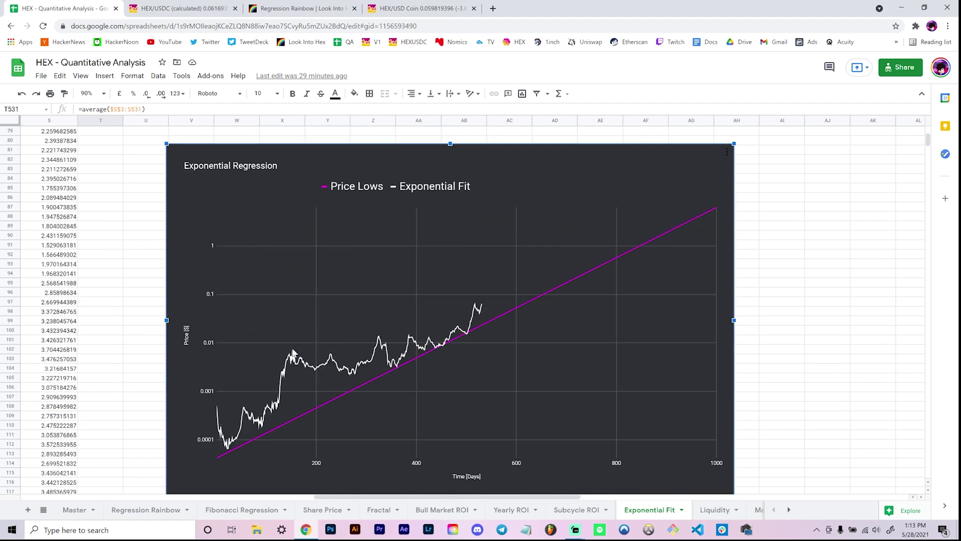
mouse_move(294, 357)
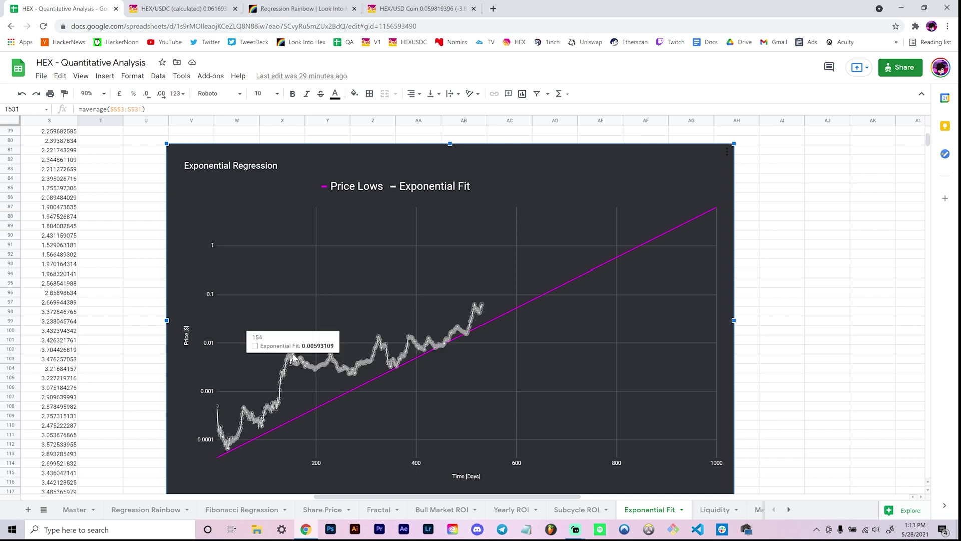
mouse_move(295, 417)
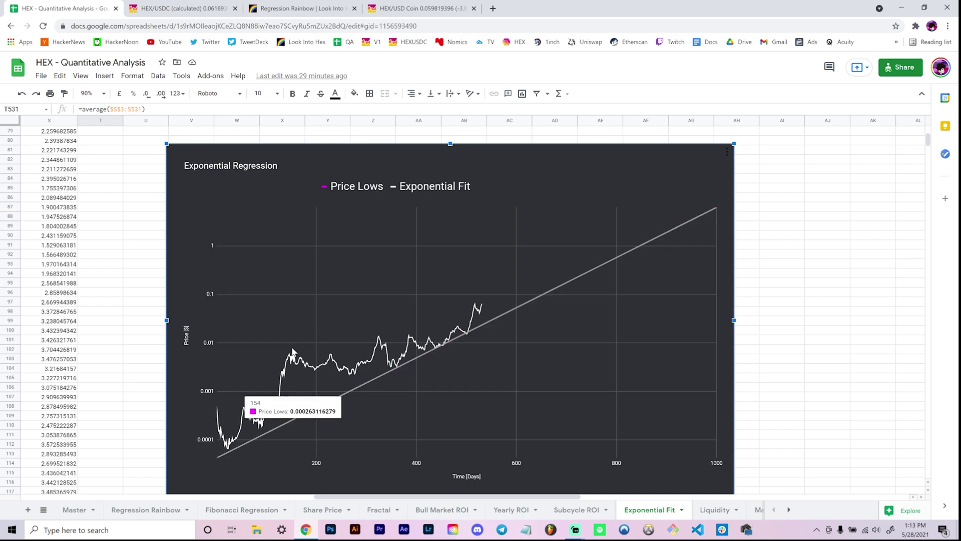
Read the highest multiple on the sheet's Price Extension chart and select its red-highlighted cell S146.
scroll(292, 354, down, 8)
scroll(292, 354, left, 1)
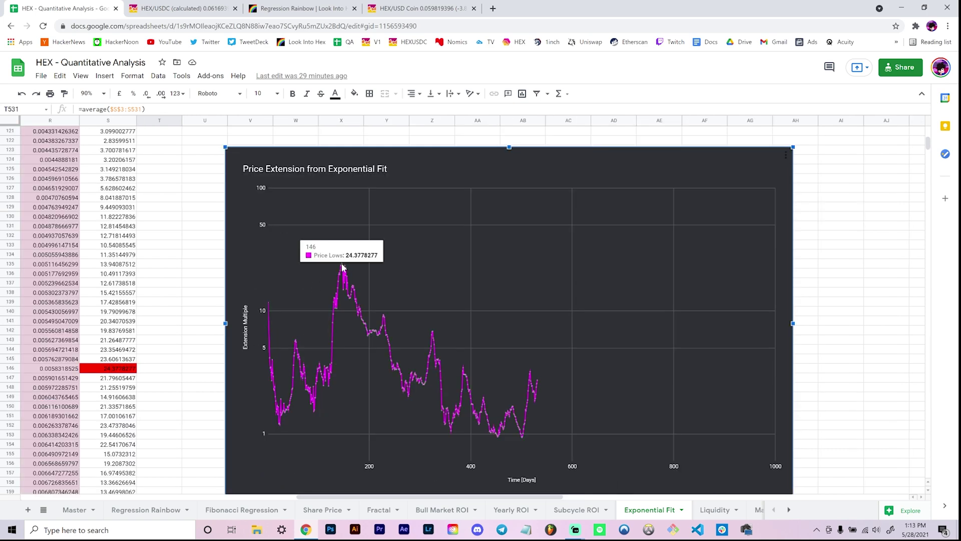
click(119, 369)
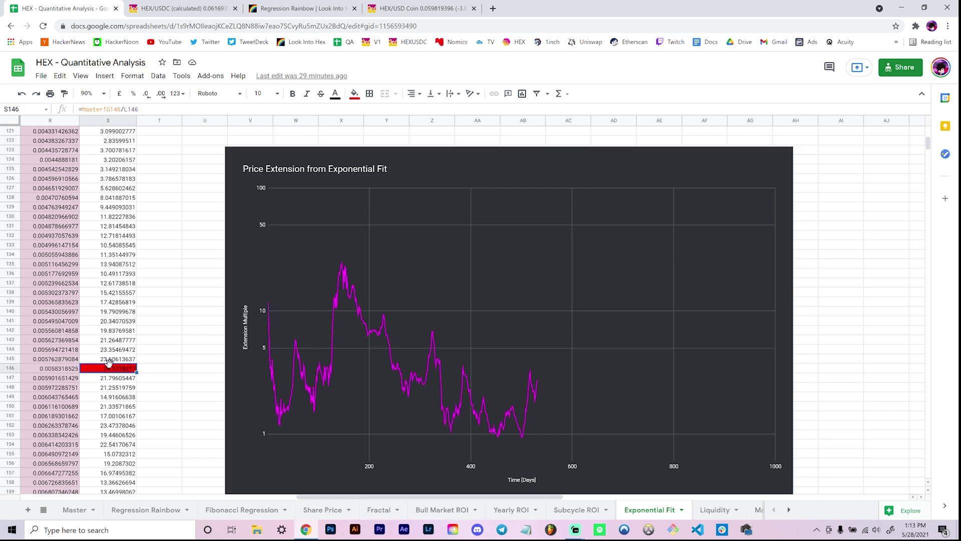
drag(320, 497, 349, 498)
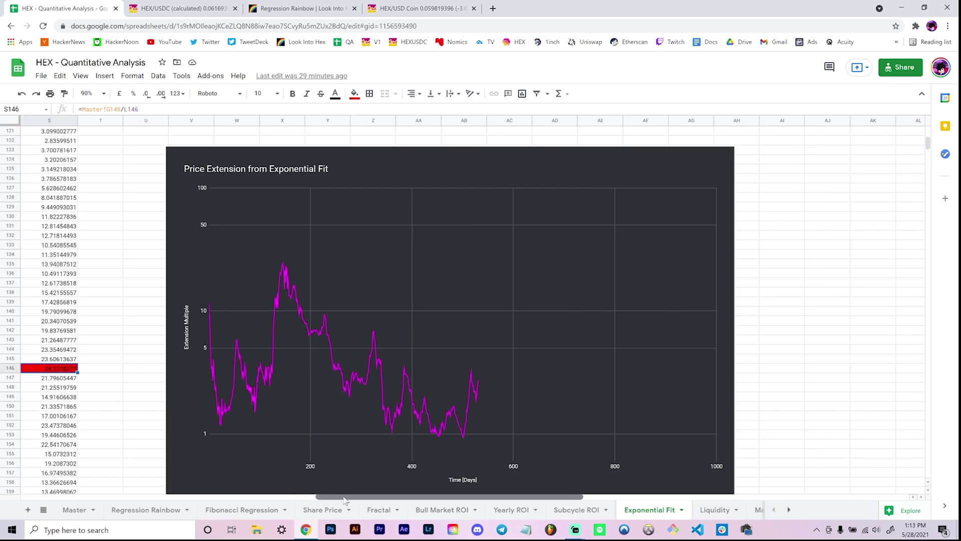
On the Regression Rainbow page, compare the HEX Price Extension from Exponential Fit chart with the log-scale rainbow.
click(325, 8)
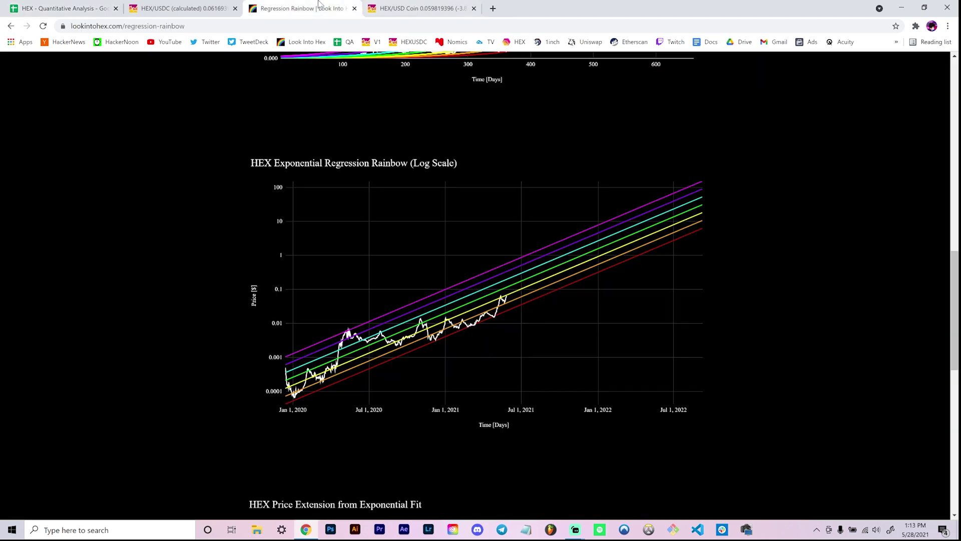
scroll(125, 315, down, 8)
scroll(178, 321, up, 3)
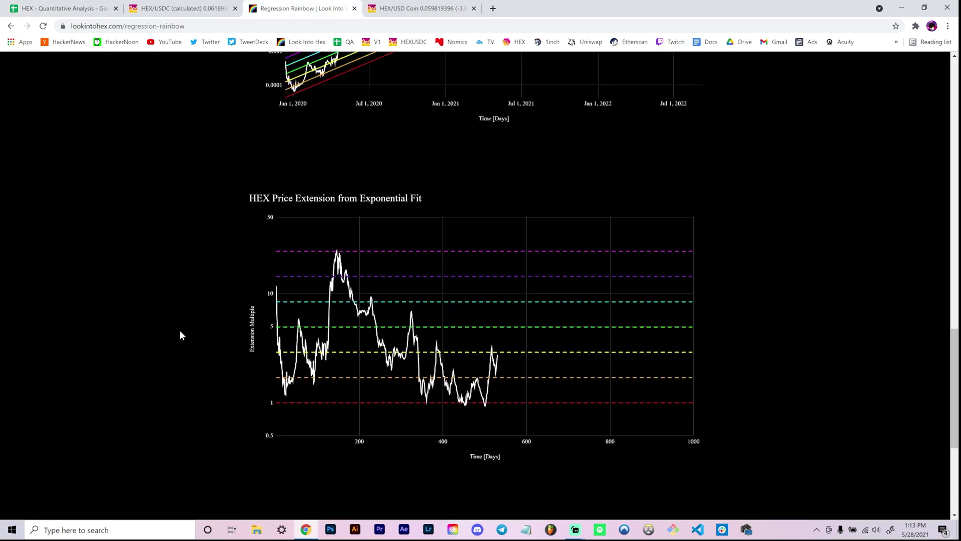
click(281, 333)
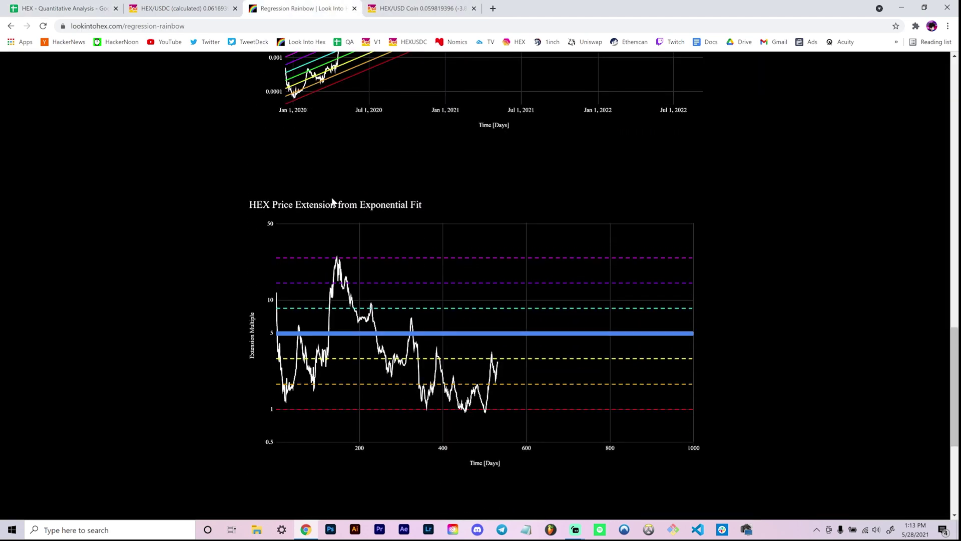
mouse_move(340, 264)
mouse_move(516, 412)
scroll(828, 362, up, 4)
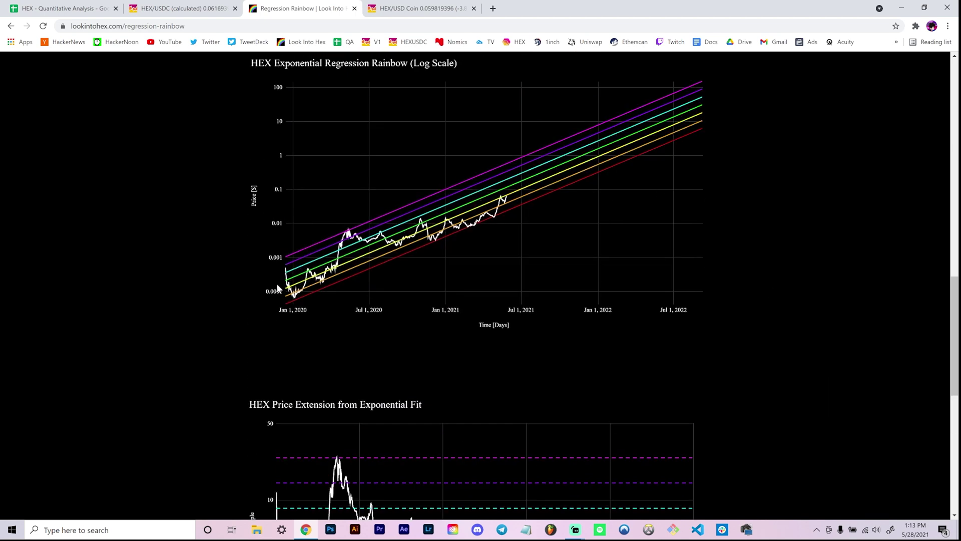
scroll(734, 154, down, 5)
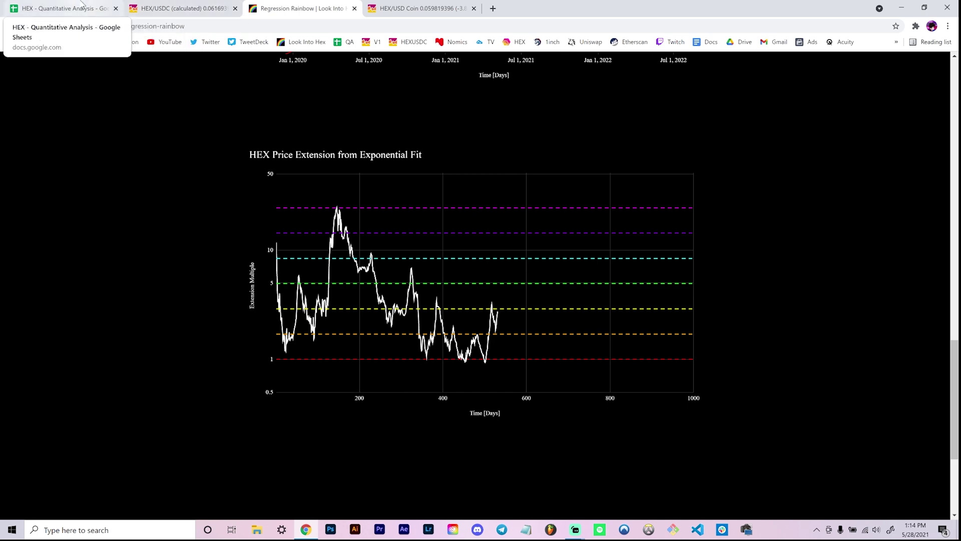
Revisit the spreadsheet's extension chart, and on the Regression Rainbow page read the extension chart's highest and lowest dashed level lines.
click(66, 8)
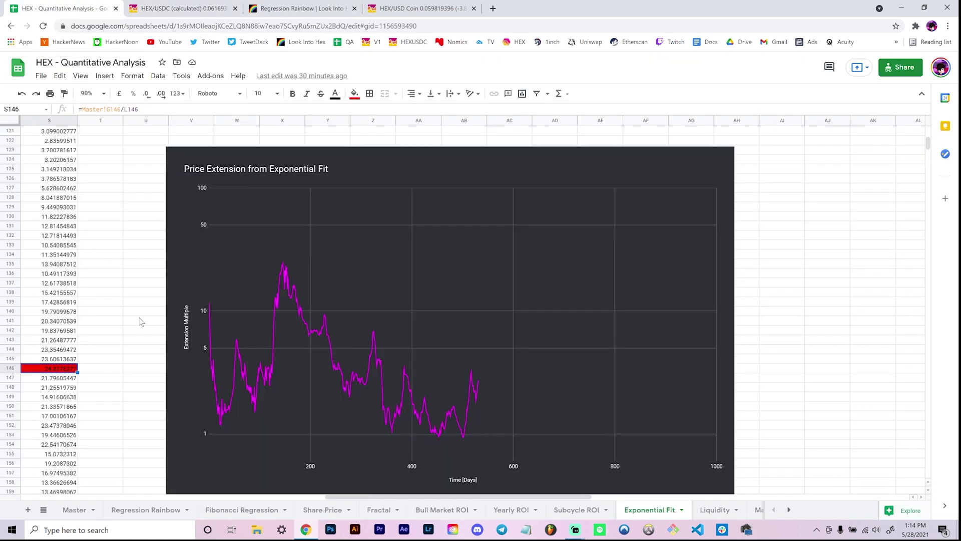
click(300, 8)
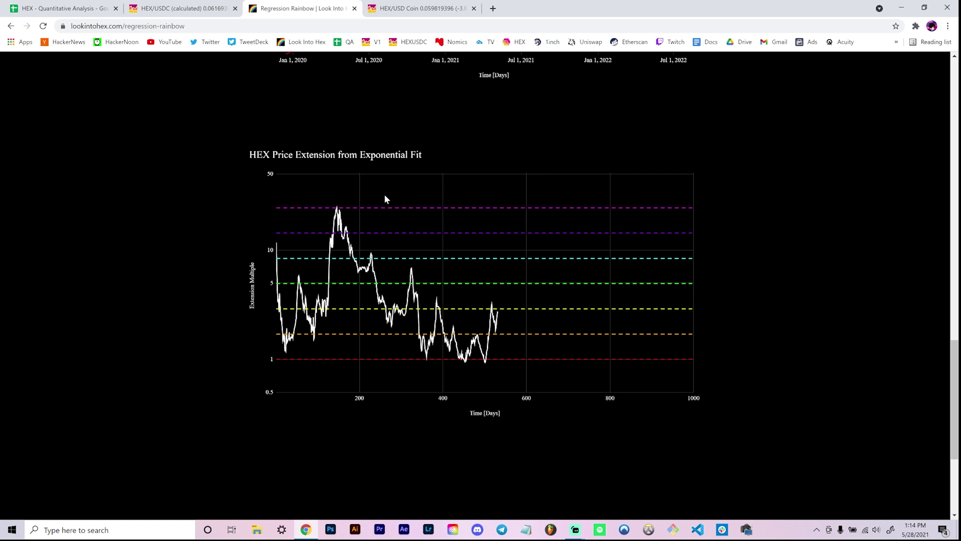
mouse_move(336, 209)
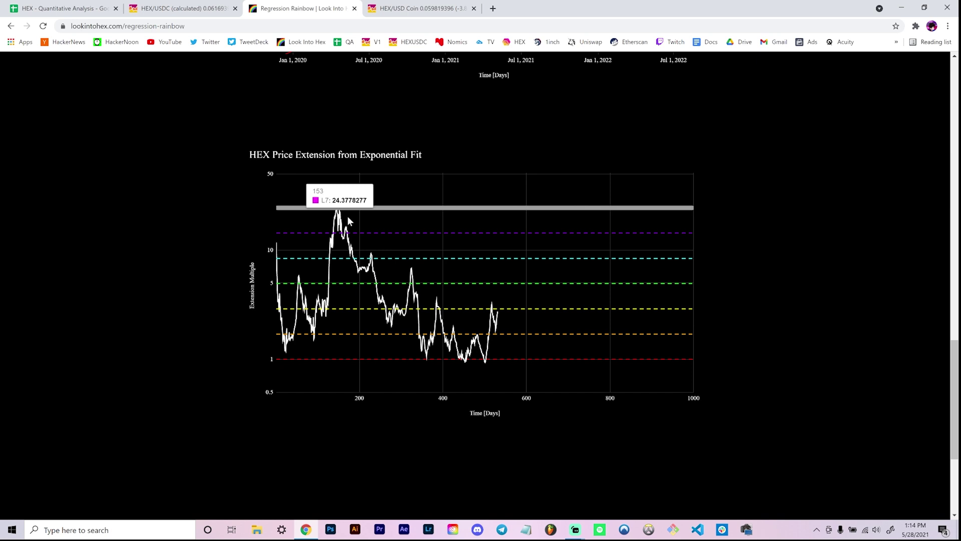
mouse_move(423, 361)
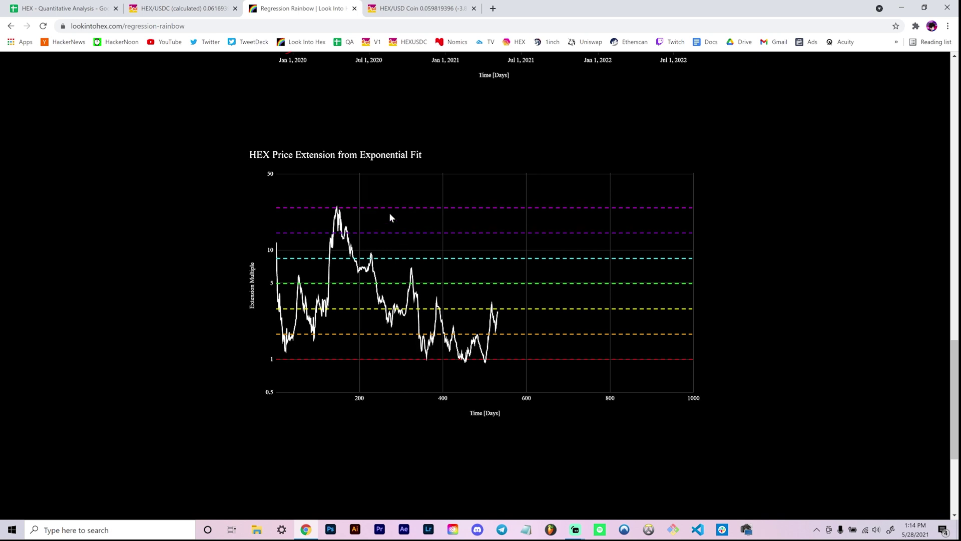
mouse_move(389, 210)
mouse_move(508, 361)
Inspect the multiples of the intermediate dashed lines between the red and magenta levels on the HEX Price Extension chart.
mouse_move(420, 236)
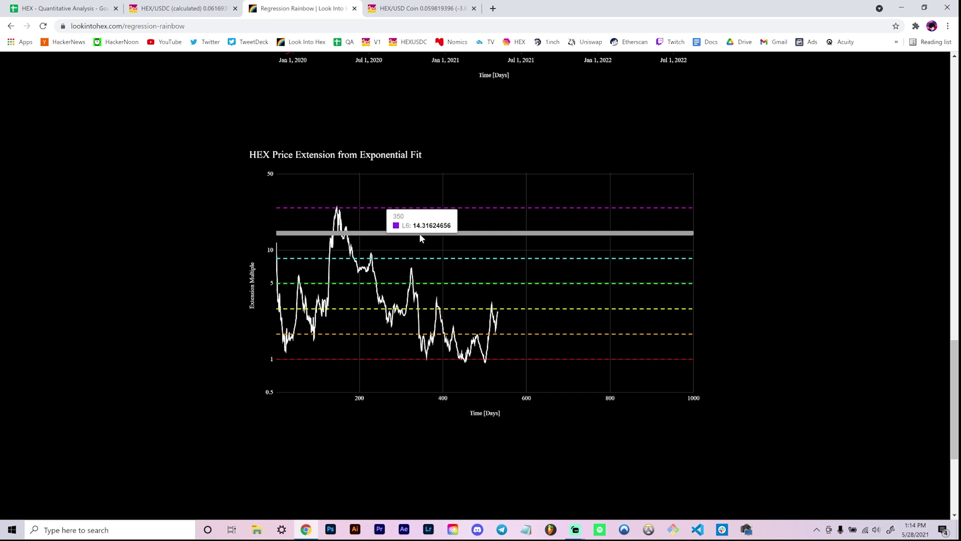
mouse_move(465, 208)
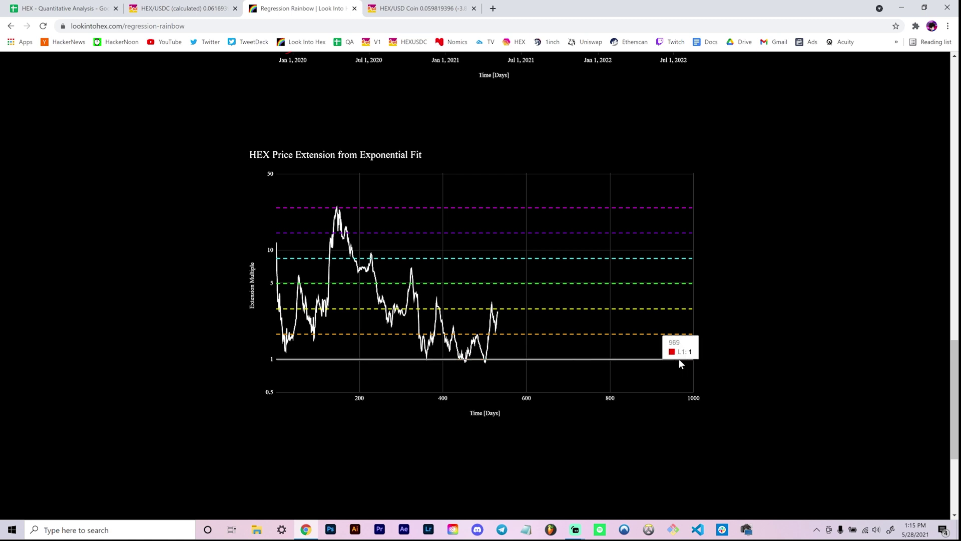
mouse_move(687, 212)
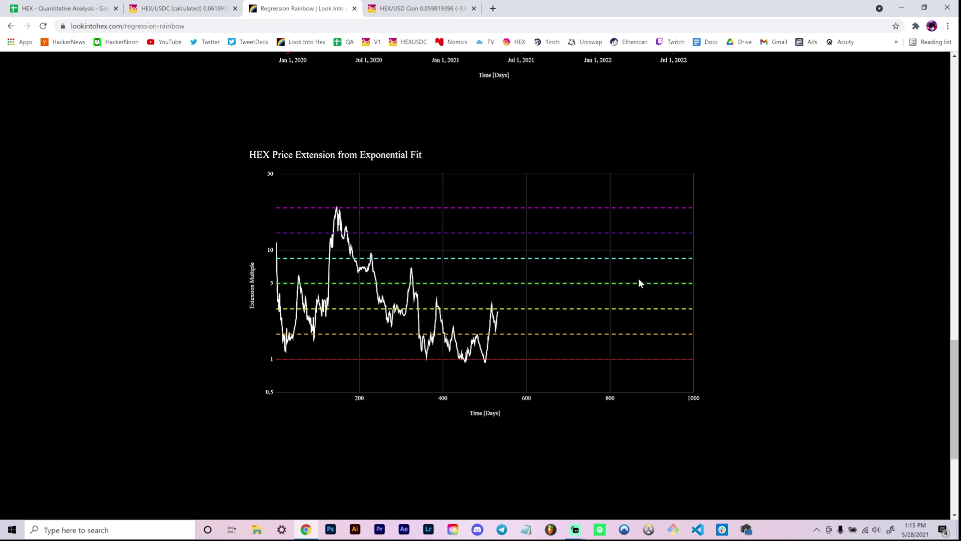
mouse_move(673, 284)
mouse_move(689, 310)
mouse_move(686, 342)
scroll(709, 295, up, 1)
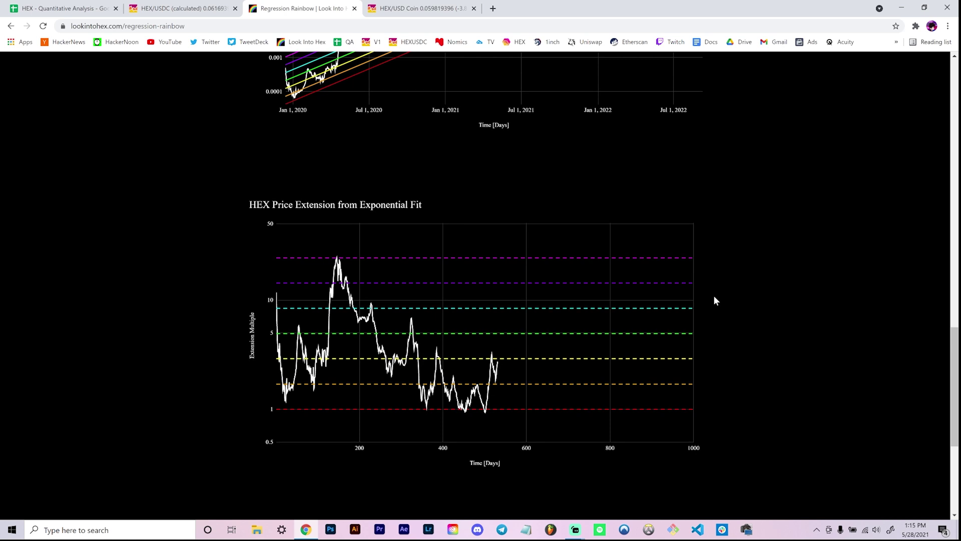